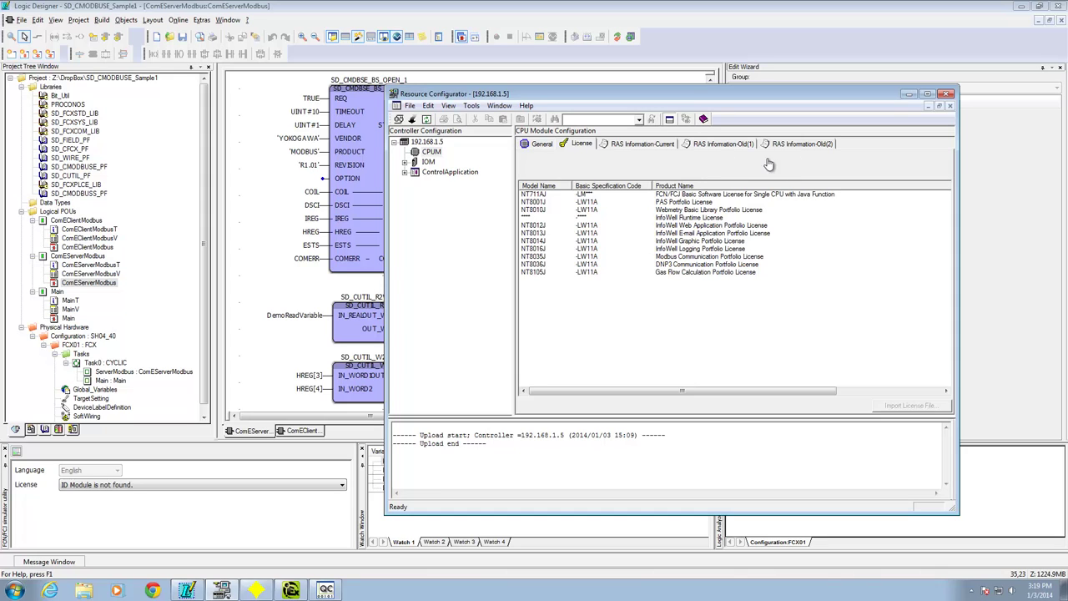
# - Minimize the Resource Configurator and inspect the variable properties of the HREG and IREG inputs on the SD_CMDBSE_BS_OPEN block
pyautogui.click(912, 97)
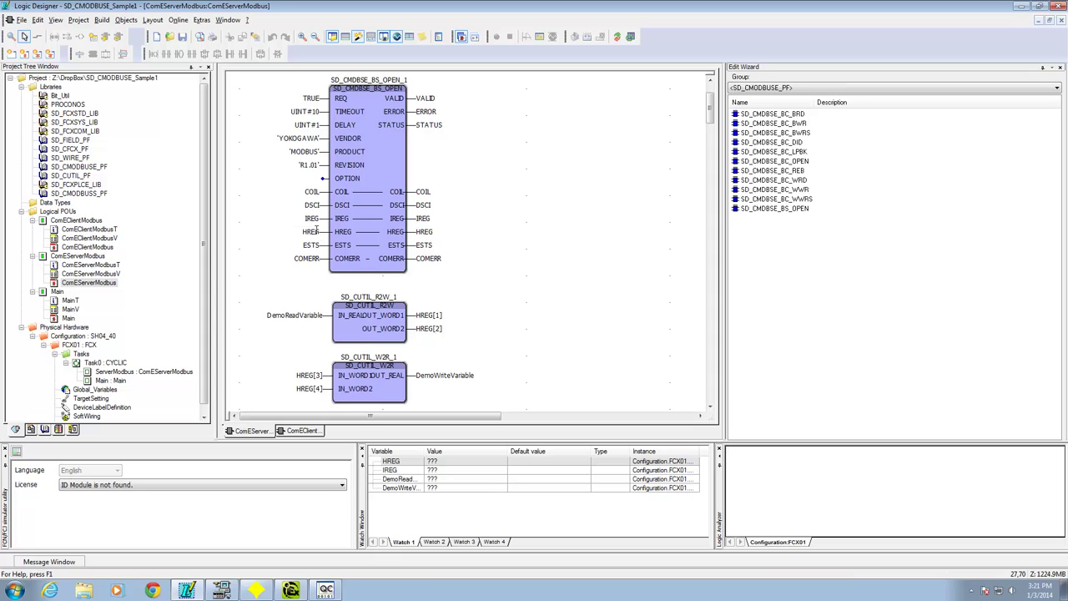
pyautogui.click(310, 232)
pyautogui.doubleClick(309, 233)
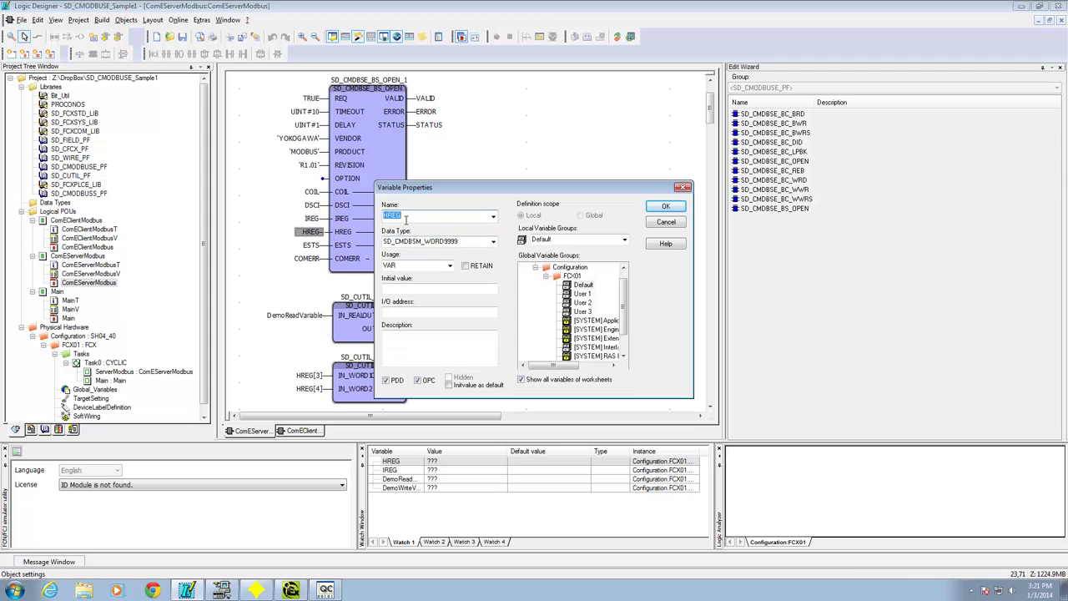
pyautogui.click(666, 222)
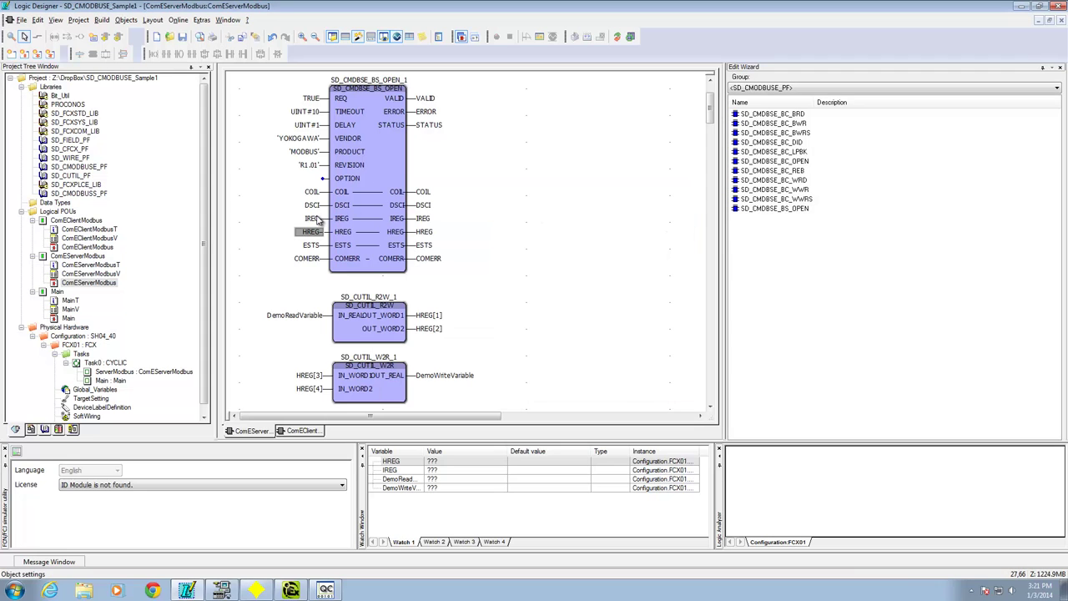
pyautogui.doubleClick(313, 219)
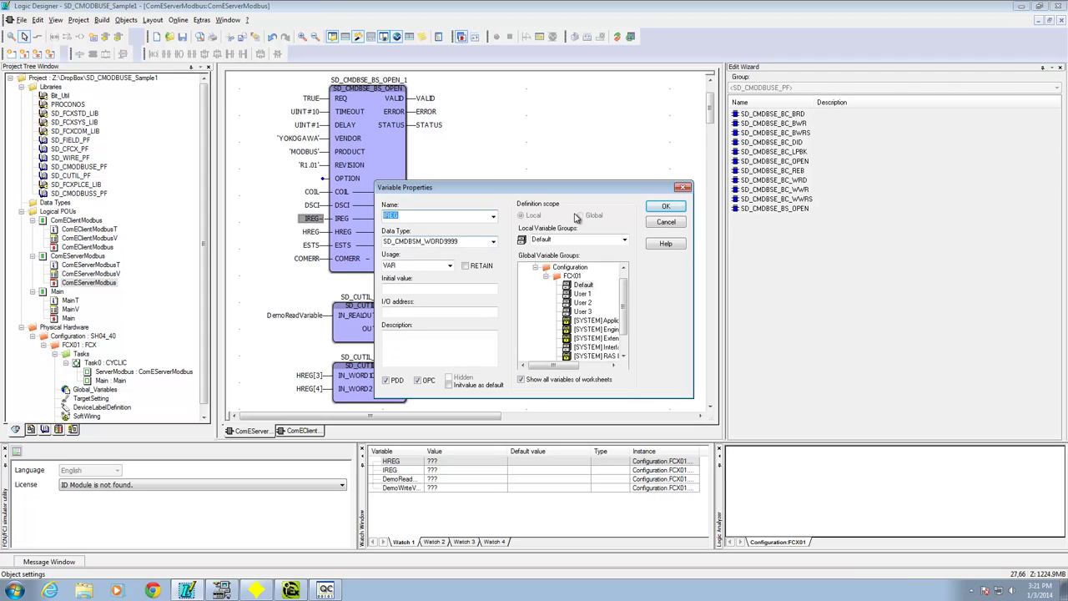
pyautogui.click(674, 222)
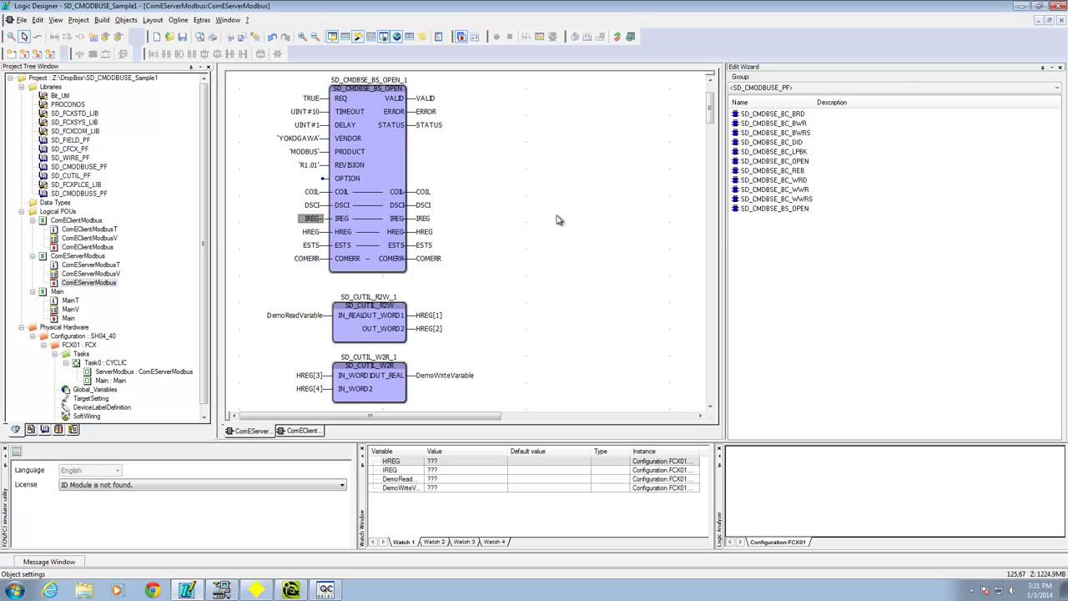
# - Inspect the variable properties and data types of the DSCI and COIL inputs on the SD_CMDBSE_BS_OPEN block
pyautogui.doubleClick(312, 205)
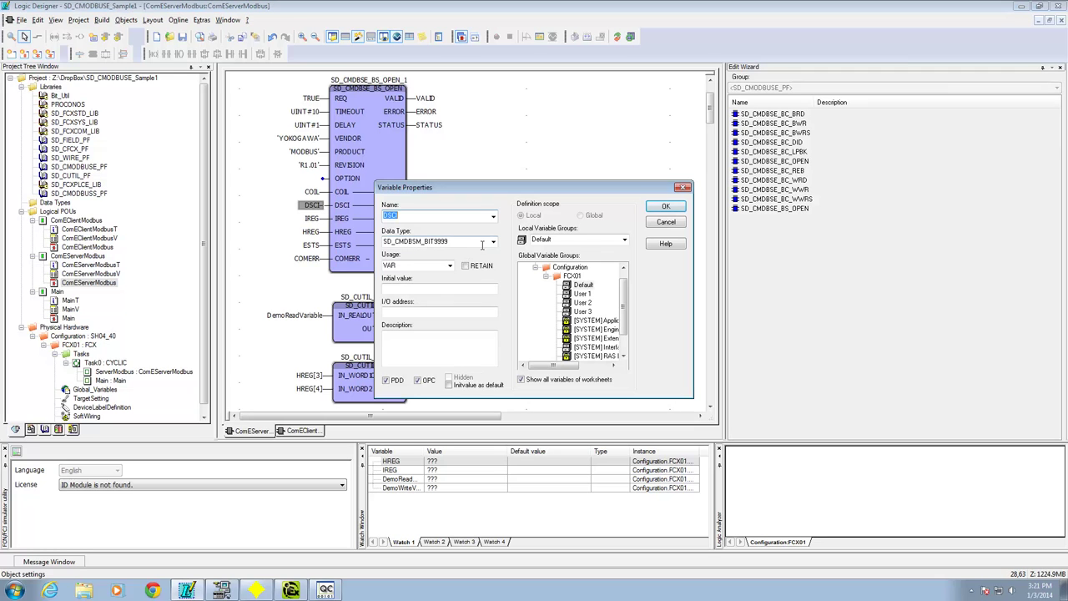
pyautogui.click(665, 222)
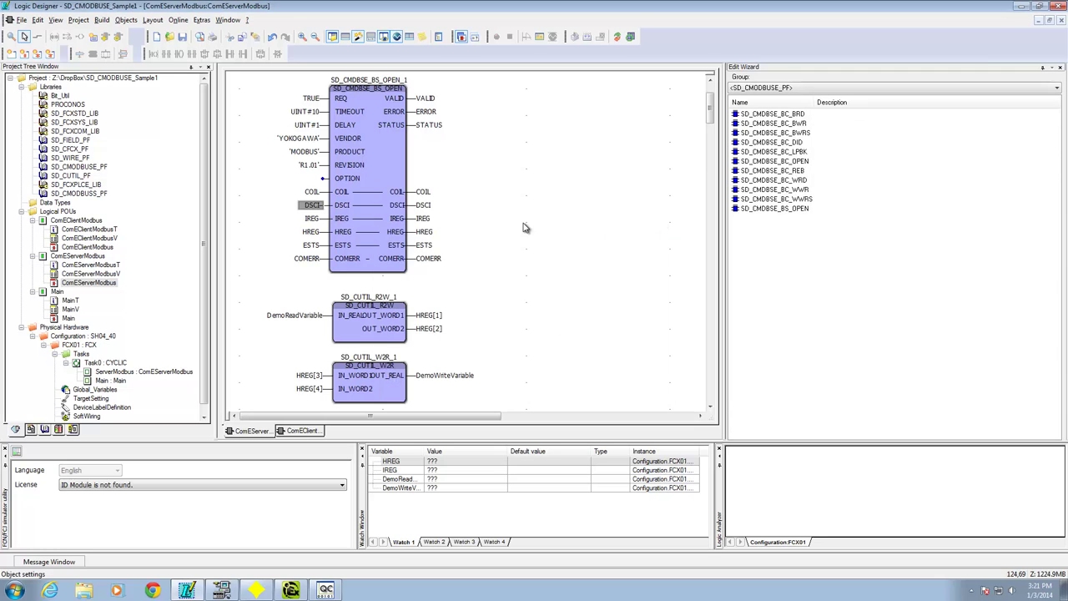
pyautogui.click(309, 192)
pyautogui.doubleClick(309, 192)
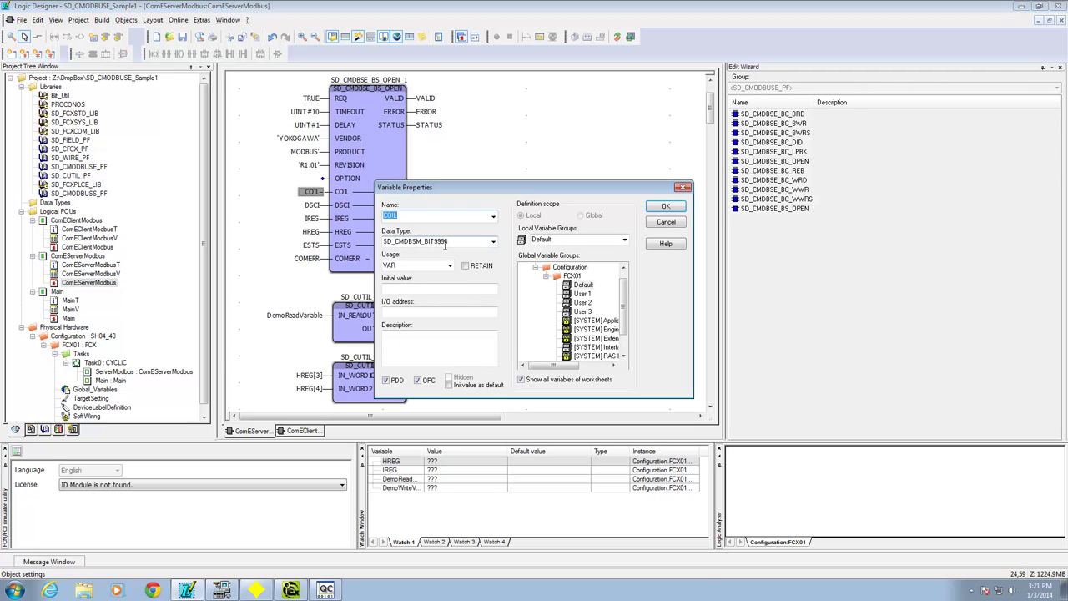
pyautogui.click(665, 222)
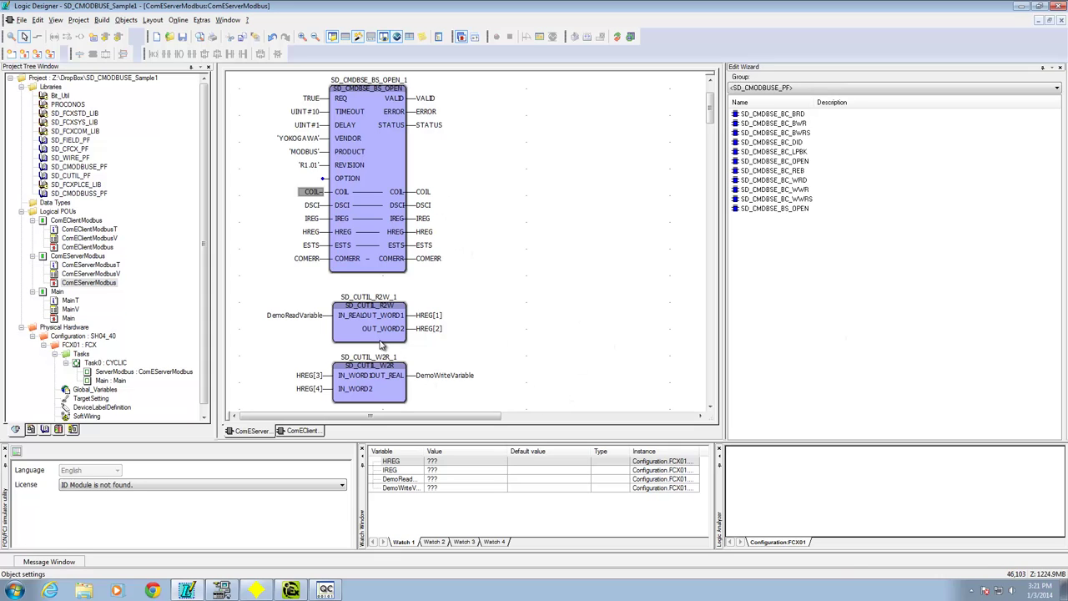
# - List the function blocks of the SD_CUTIL_PF group in the Edit Wizard
pyautogui.click(981, 88)
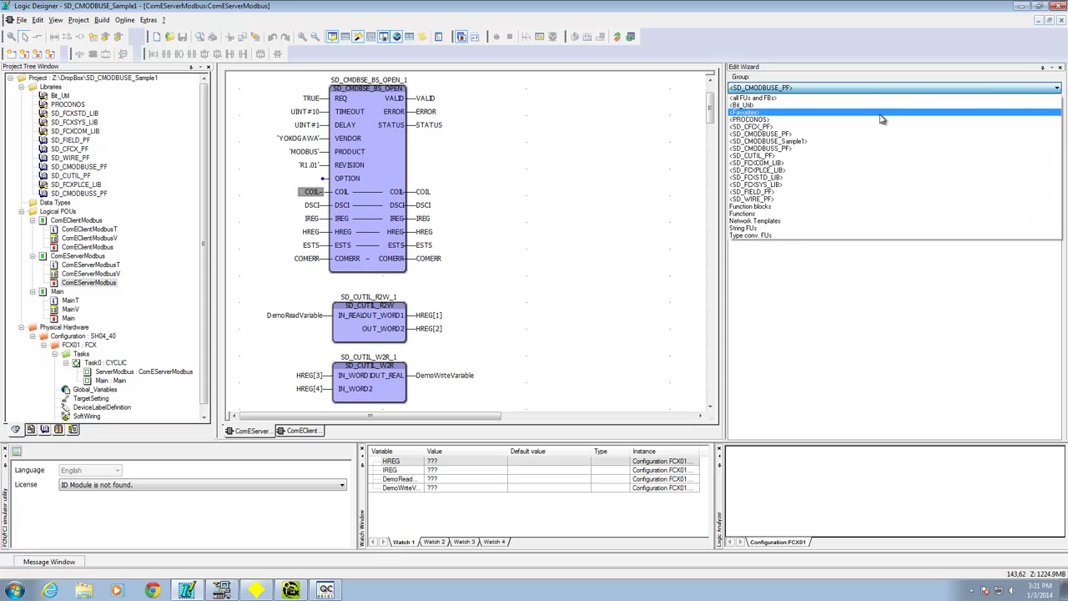
pyautogui.click(760, 156)
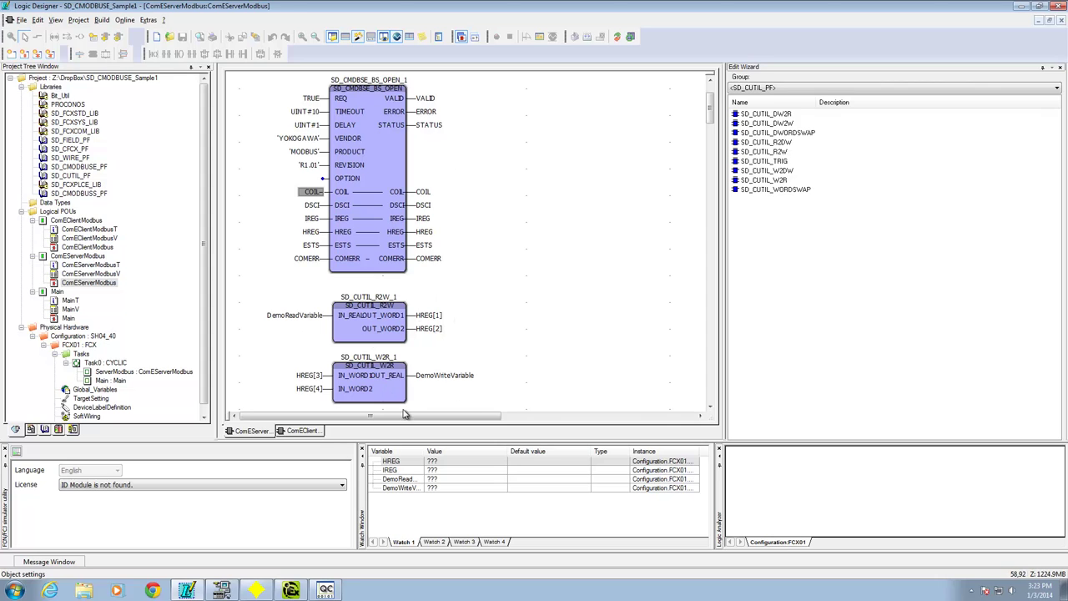
# - Start online debugging of the ComEServerModbus program to monitor its live values
pyautogui.click(102, 20)
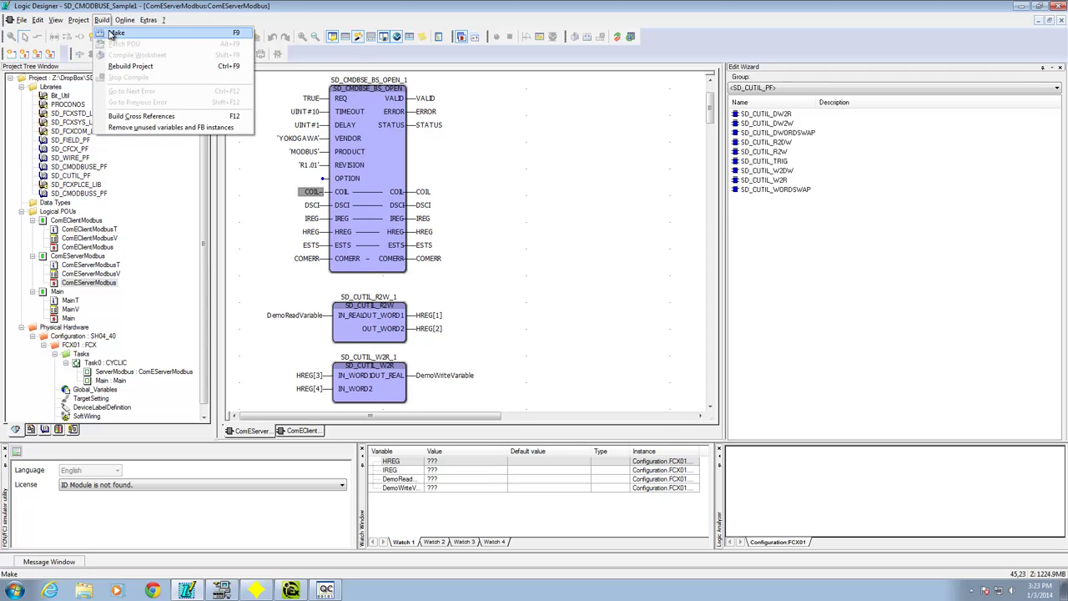
pyautogui.click(102, 20)
pyautogui.click(148, 19)
pyautogui.click(125, 19)
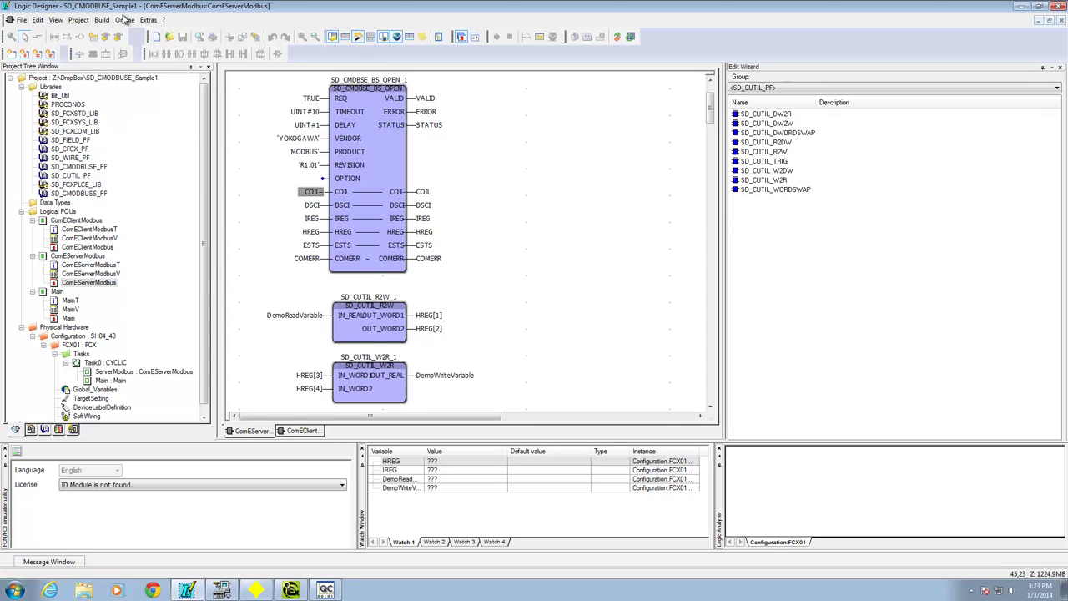
pyautogui.click(125, 19)
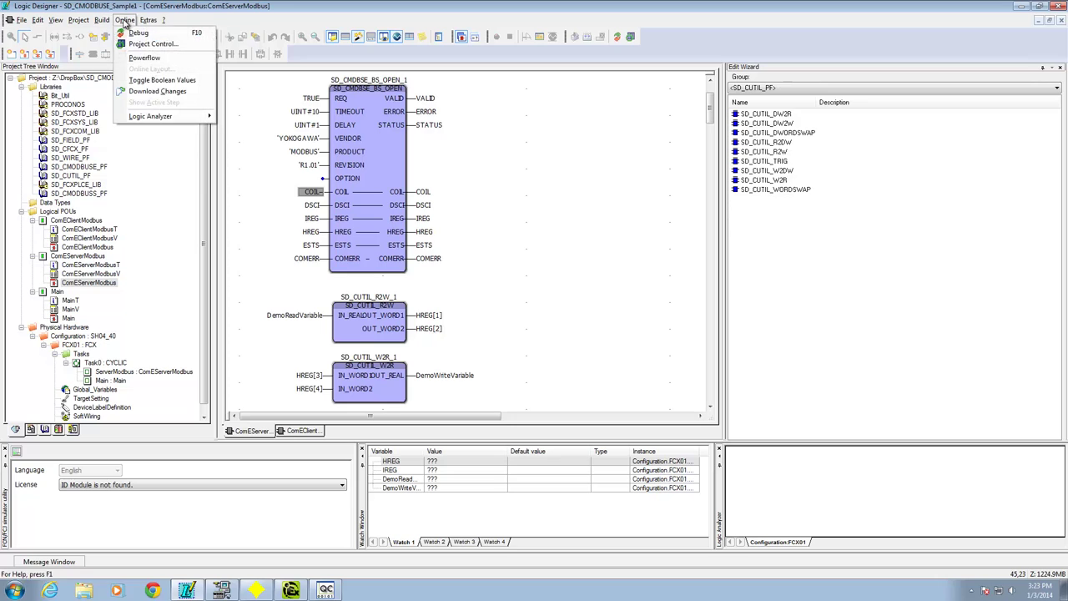
pyautogui.click(140, 33)
pyautogui.click(616, 319)
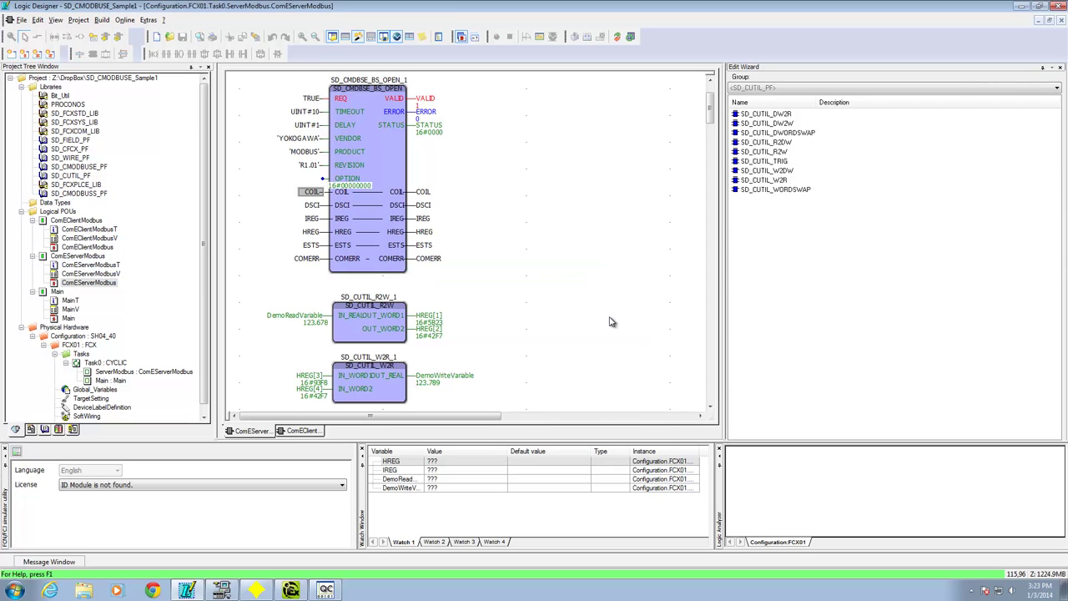
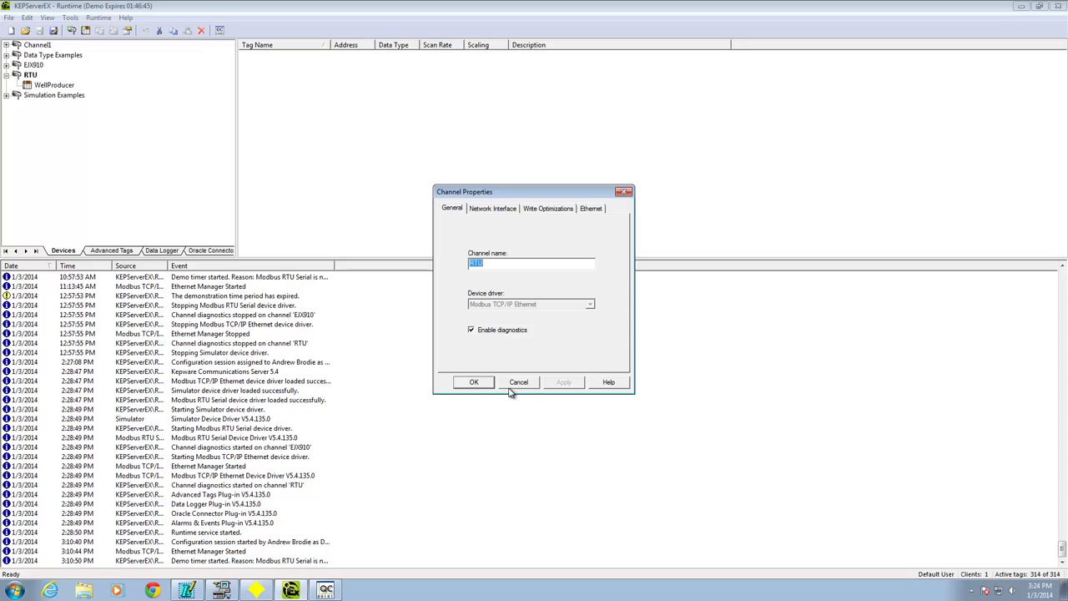
# - In KEPServerEX, review the RTU channel's driver, network adapter, write optimization and Ethernet port settings, keeping the Default adapter
pyautogui.click(519, 382)
pyautogui.rightClick(48, 166)
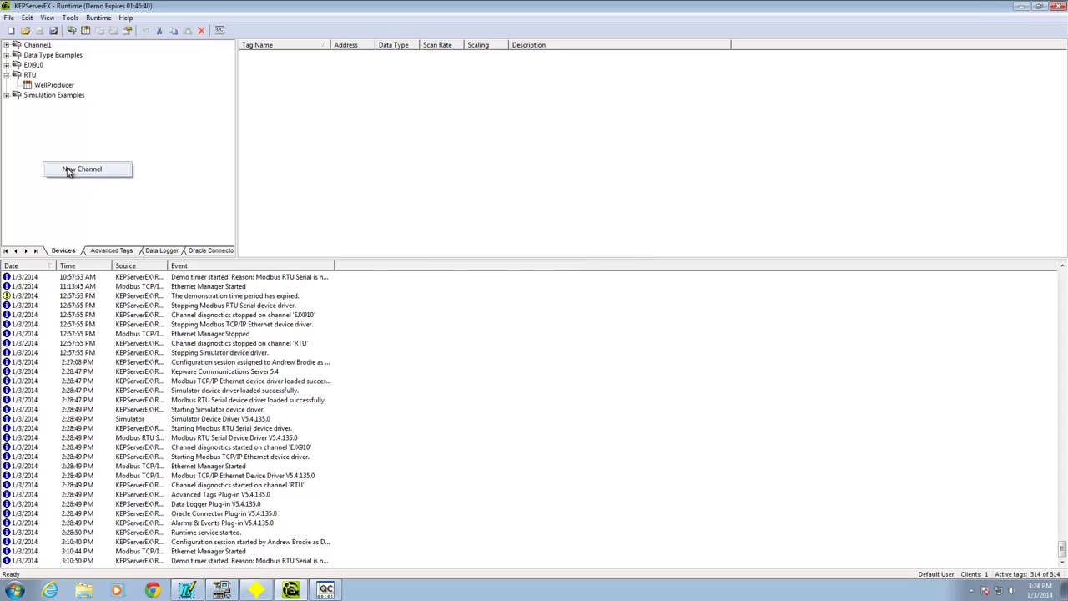
pyautogui.click(121, 104)
pyautogui.doubleClick(29, 75)
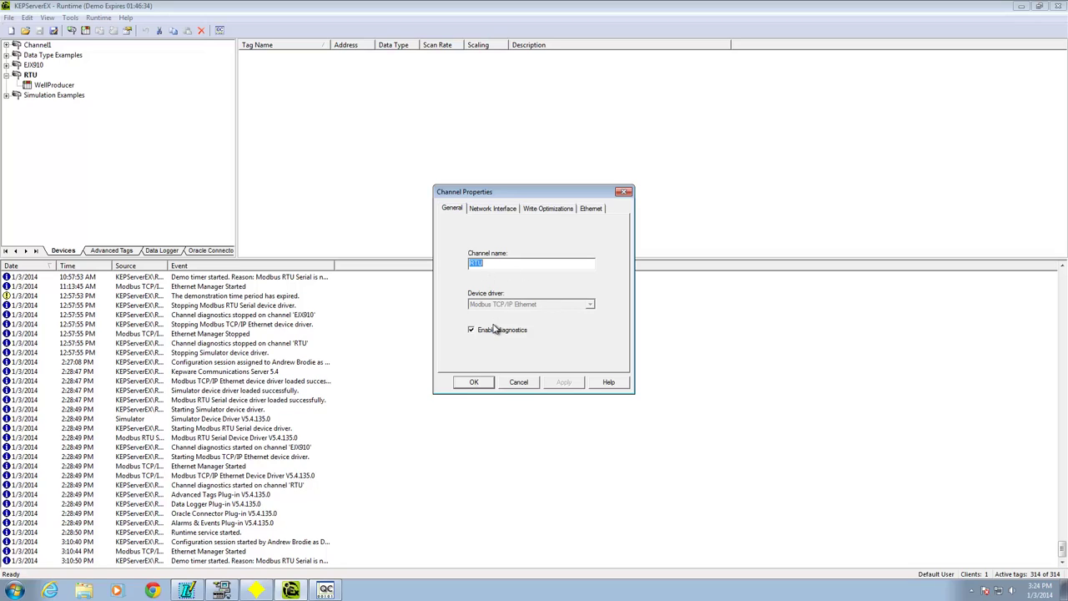
pyautogui.click(487, 210)
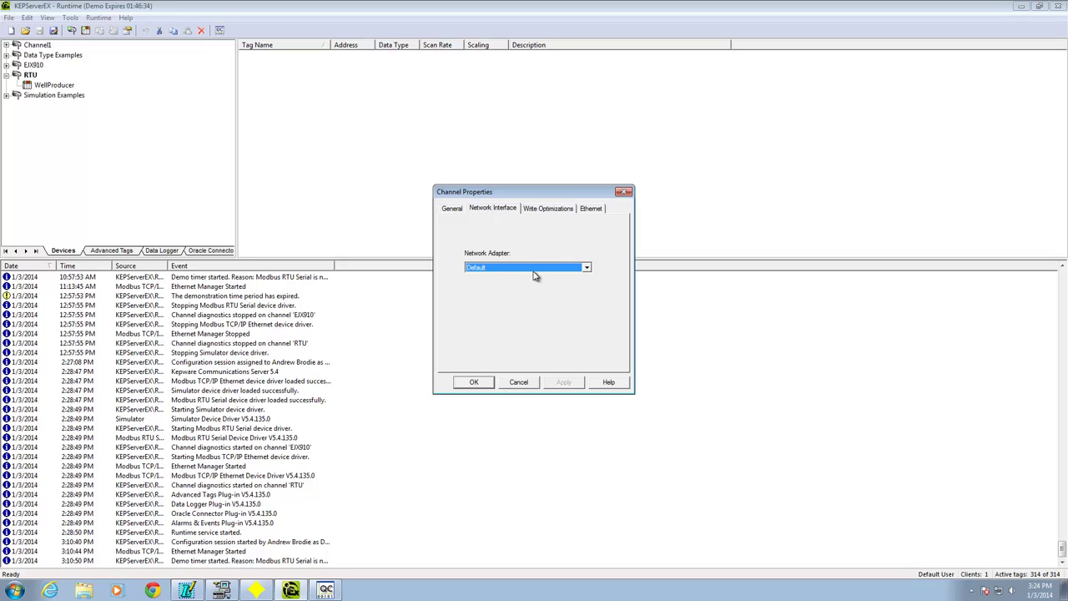
pyautogui.click(587, 267)
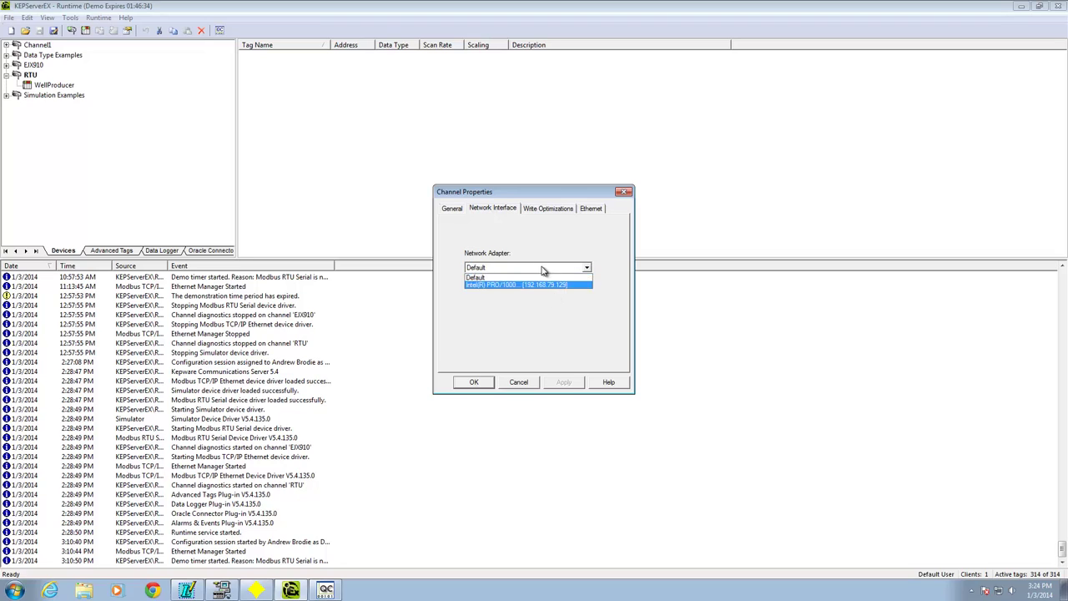
pyautogui.click(543, 276)
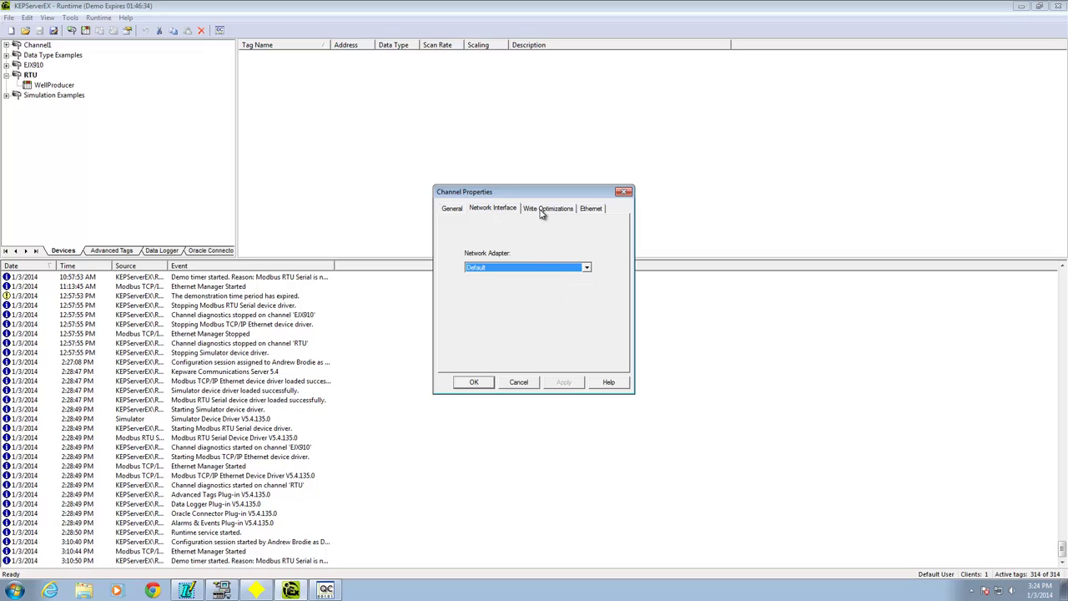
pyautogui.click(541, 211)
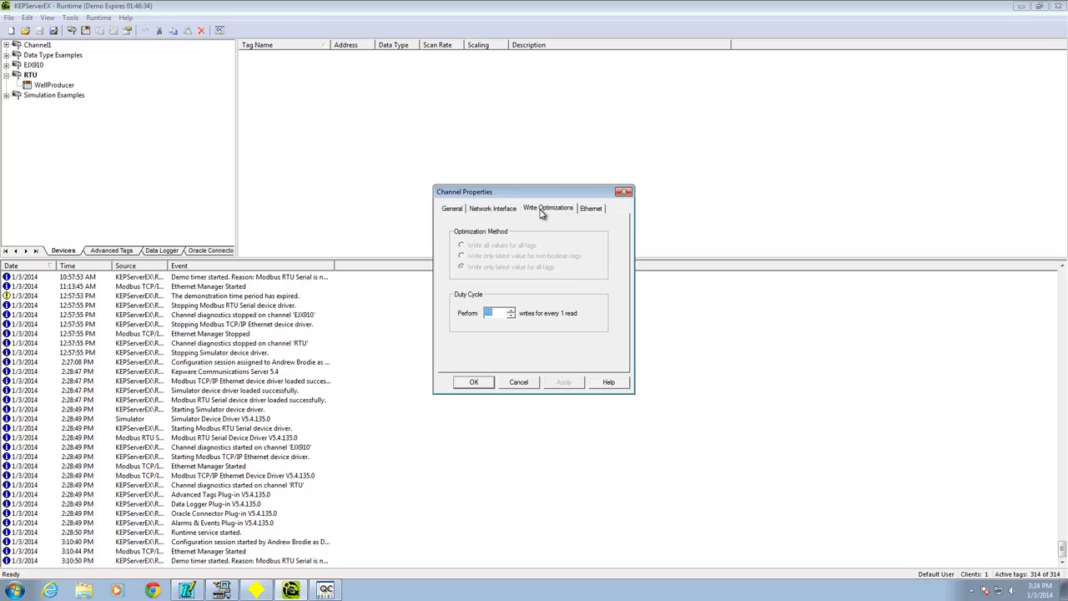
pyautogui.click(594, 215)
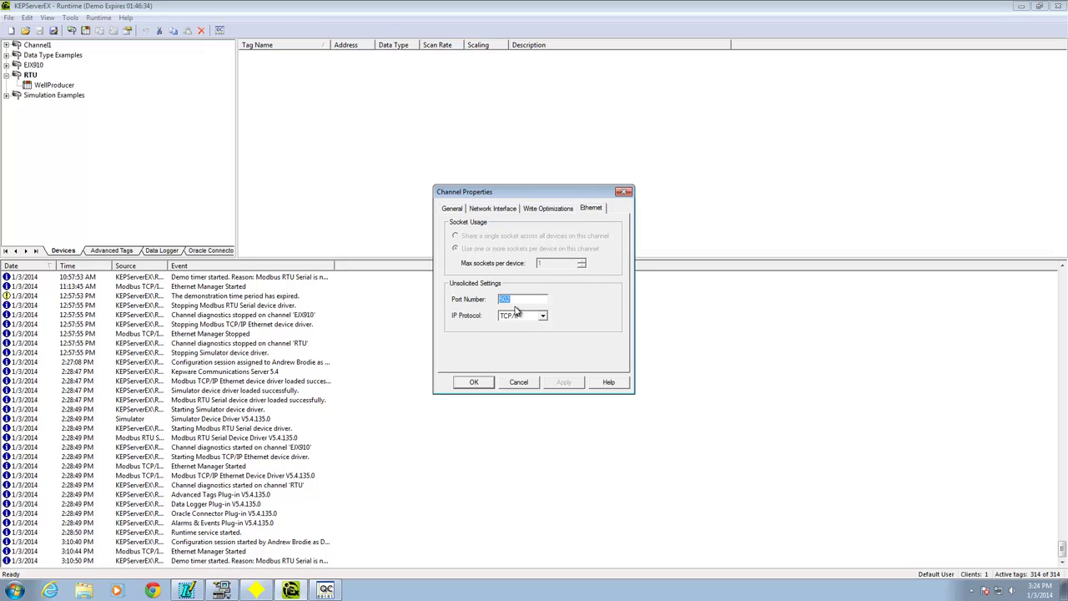
pyautogui.click(476, 385)
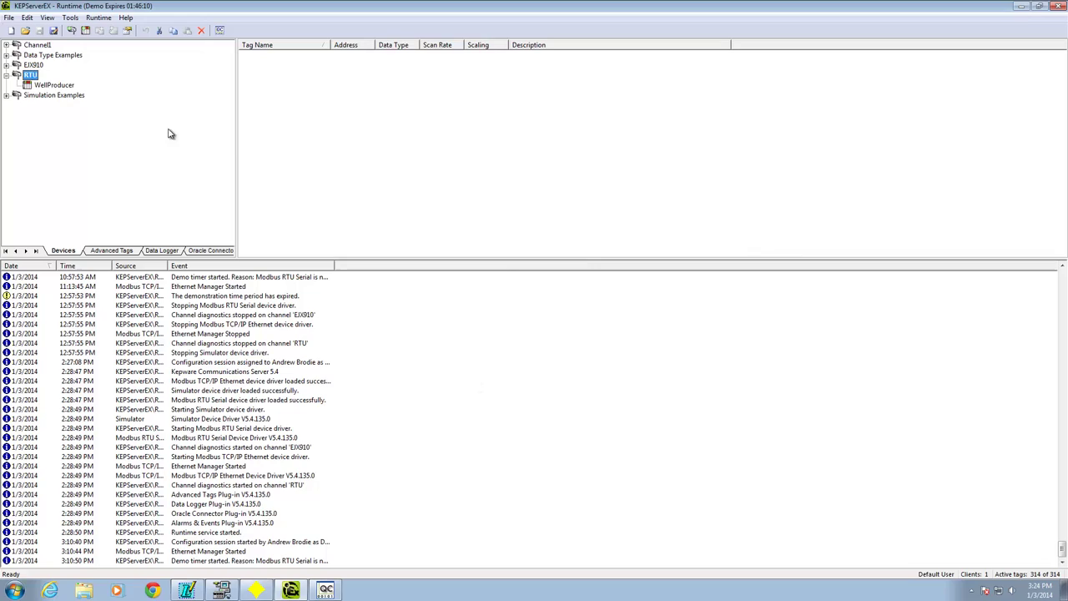
# - Review the WellProducer device's properties under the RTU channel, checking its ID and its data access and encoding settings
pyautogui.rightClick(33, 77)
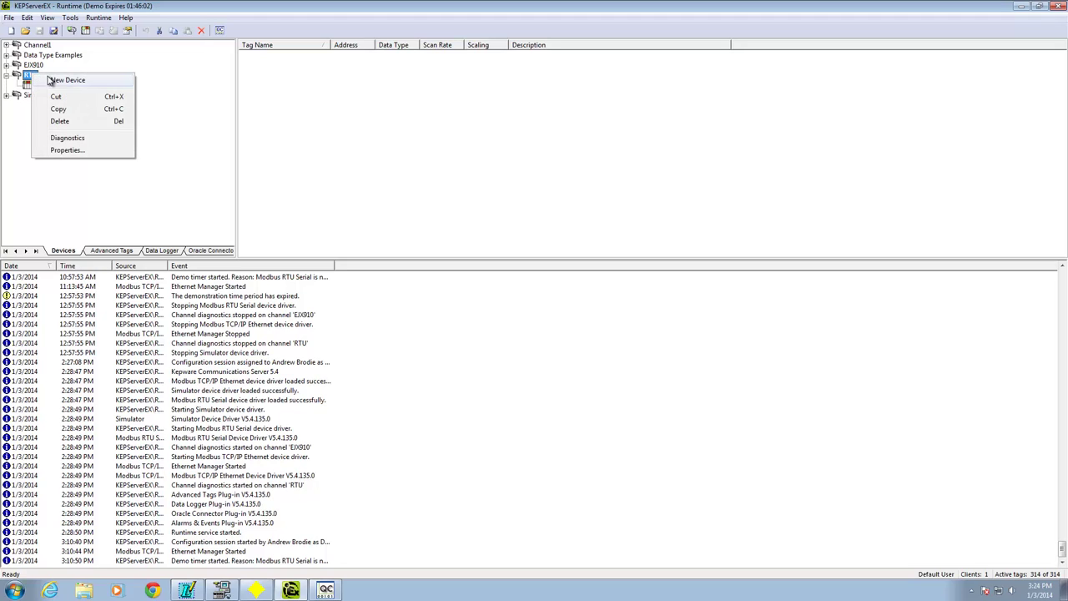
pyautogui.click(117, 66)
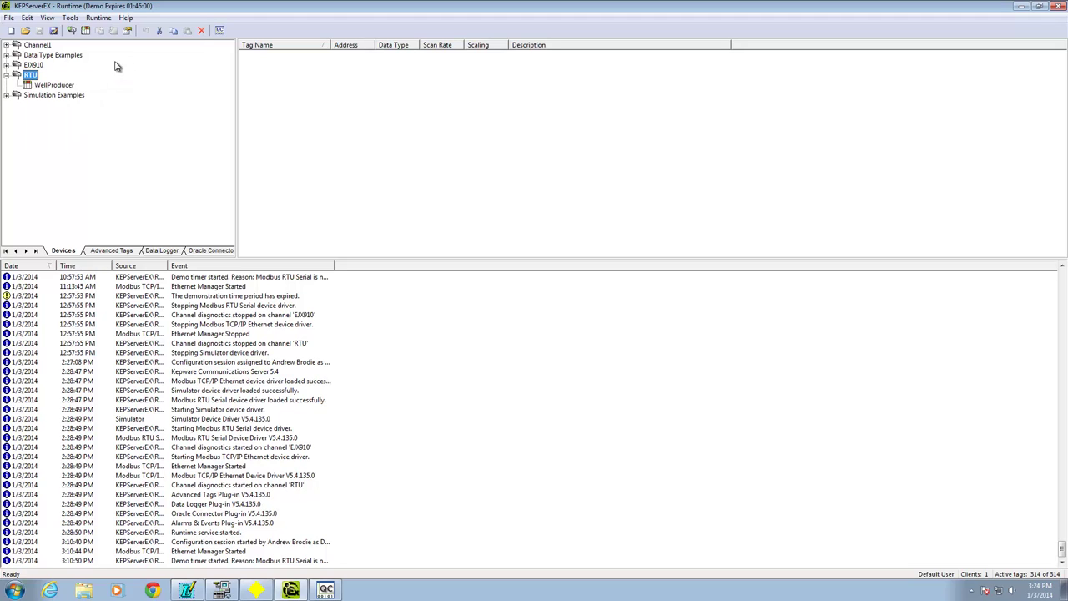
pyautogui.doubleClick(55, 86)
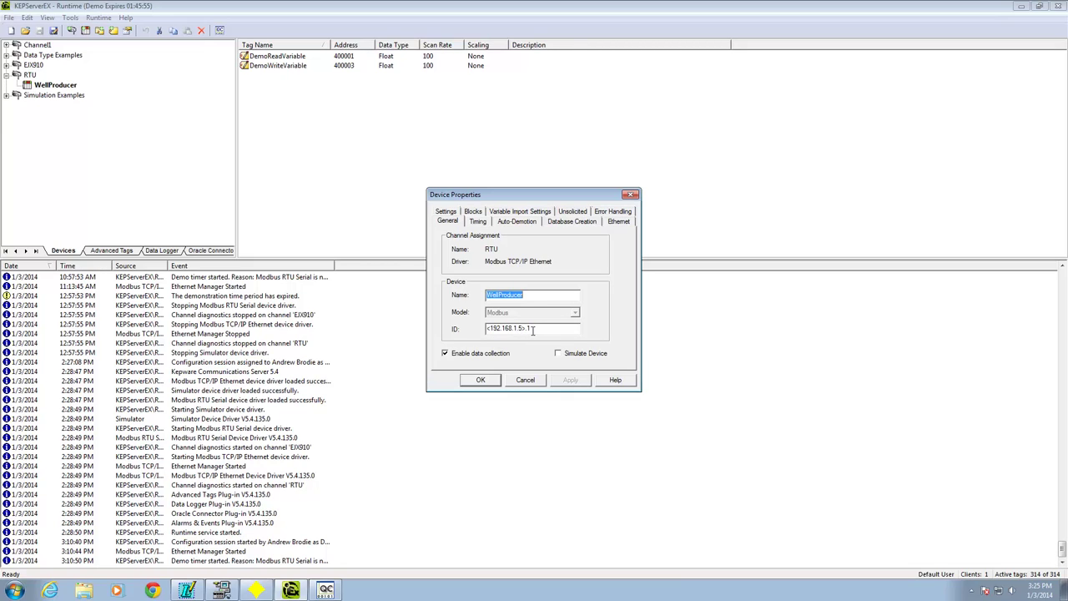
pyautogui.click(535, 329)
pyautogui.moveTo(520, 328); pyautogui.dragTo(489, 331)
pyautogui.click(528, 328)
pyautogui.write('.')
pyautogui.click(445, 212)
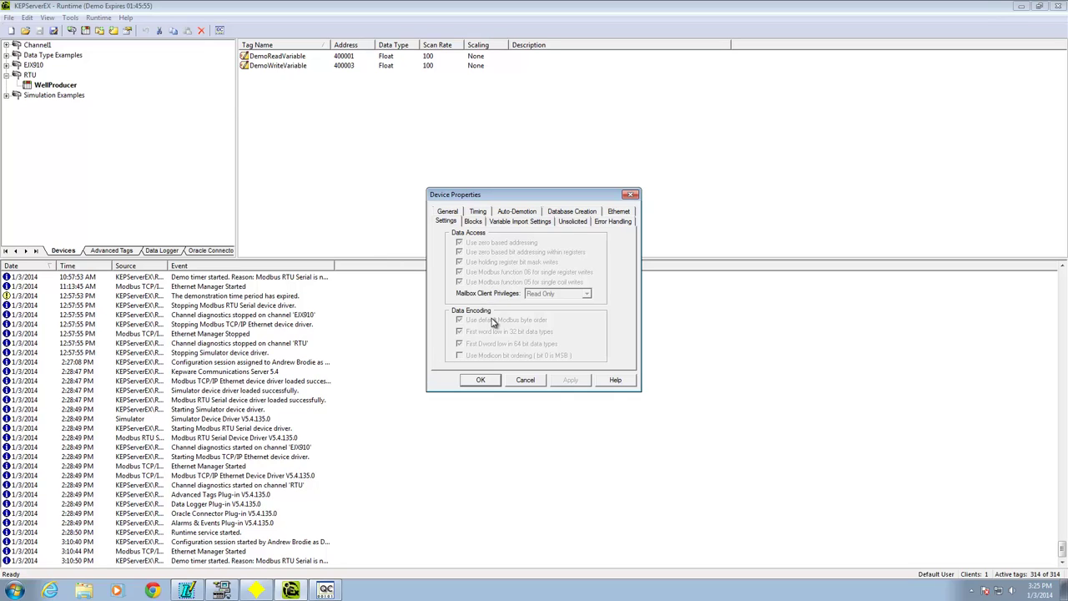
pyautogui.click(483, 381)
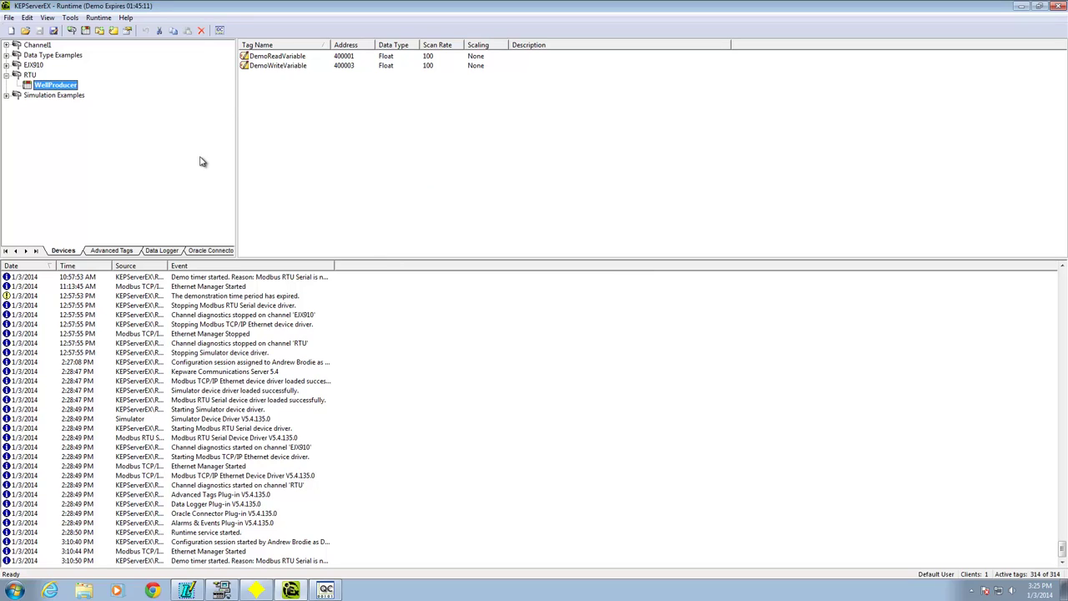
# - Examine the address and data properties of the DemoReadVariable and DemoWriteVariable tags
pyautogui.rightClick(336, 111)
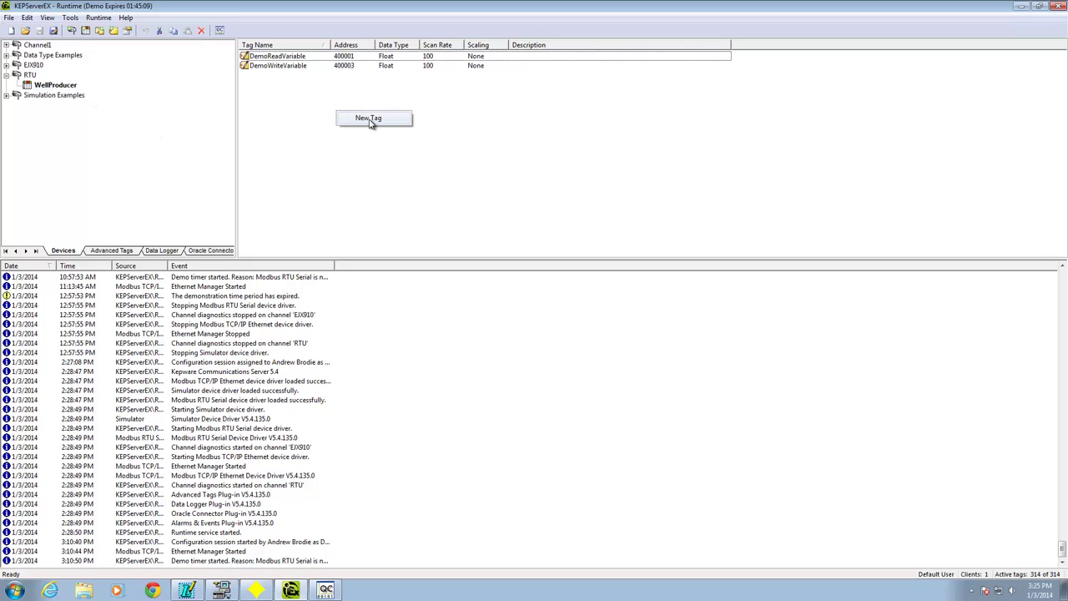
pyautogui.click(287, 107)
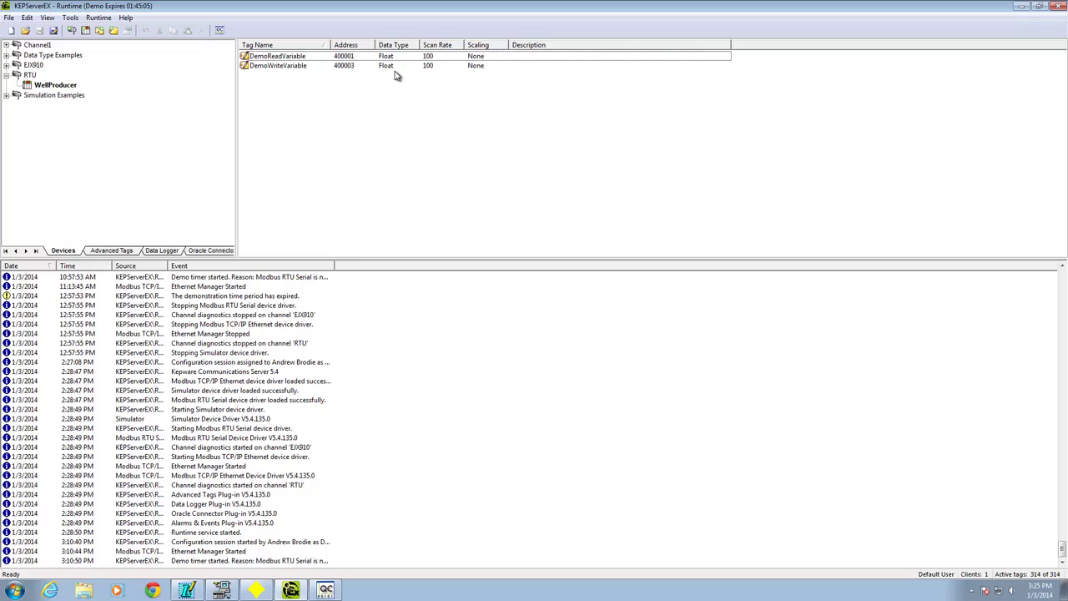
pyautogui.doubleClick(280, 56)
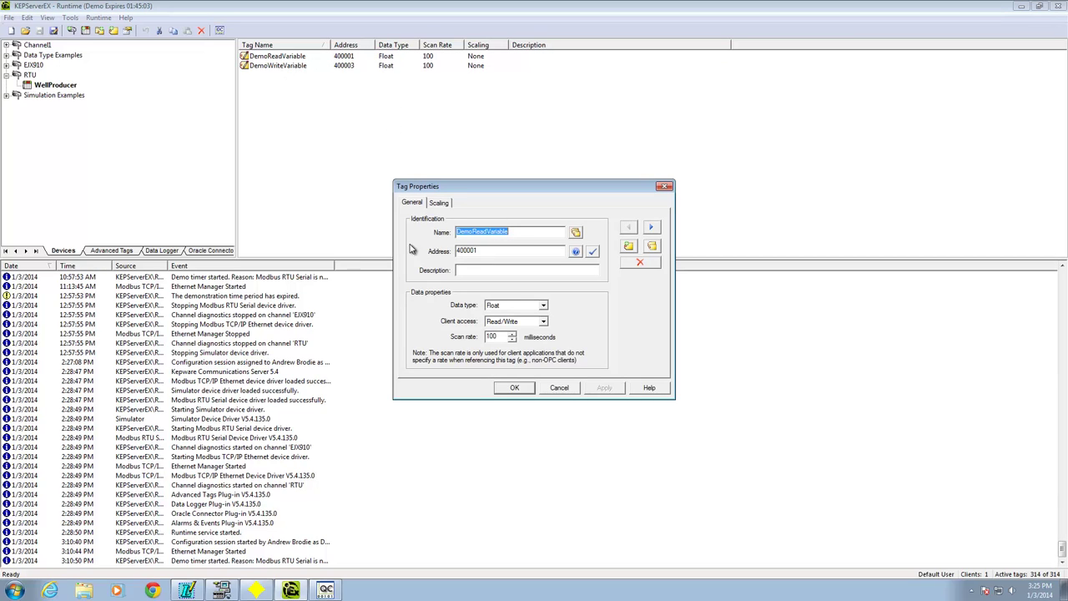
pyautogui.click(487, 249)
pyautogui.click(561, 390)
pyautogui.doubleClick(359, 67)
pyautogui.click(559, 387)
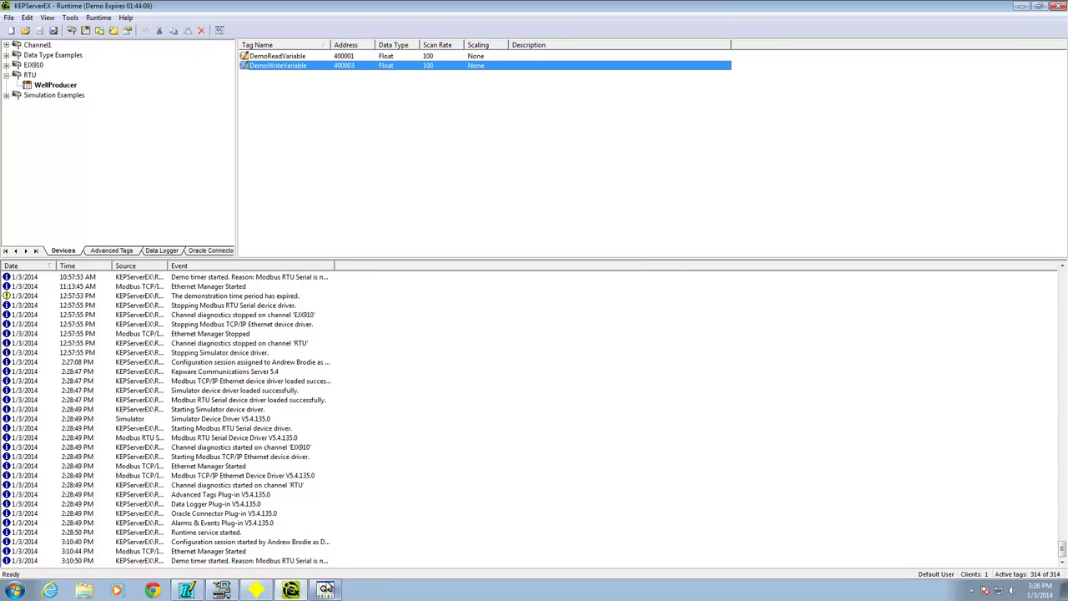
# - Switch to OPC Quick Client to view the live values of the RTU.WellProducer tags
pyautogui.click(70, 18)
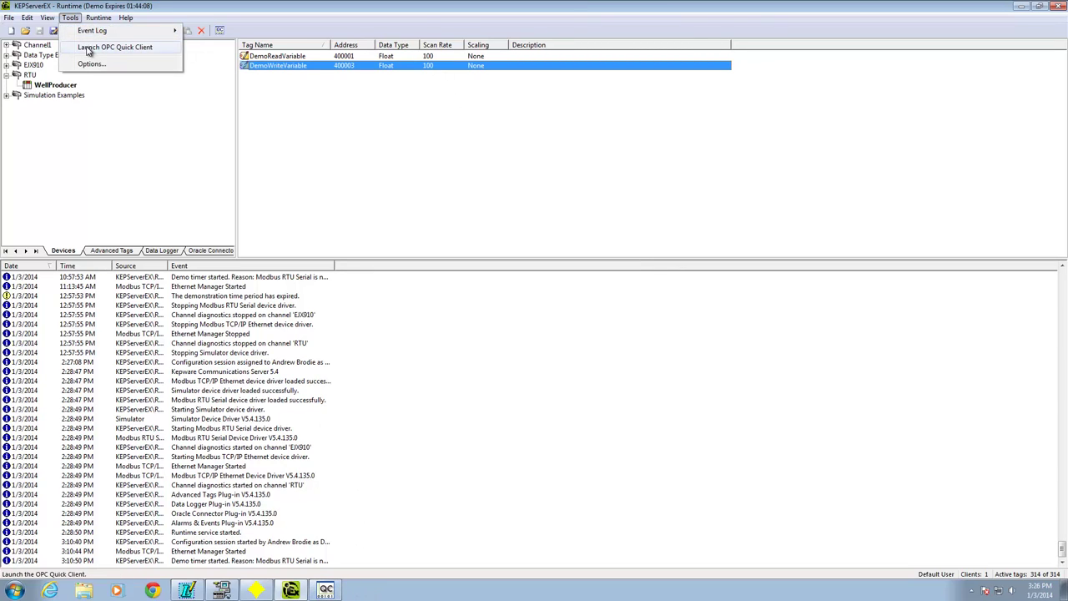
pyautogui.click(405, 511)
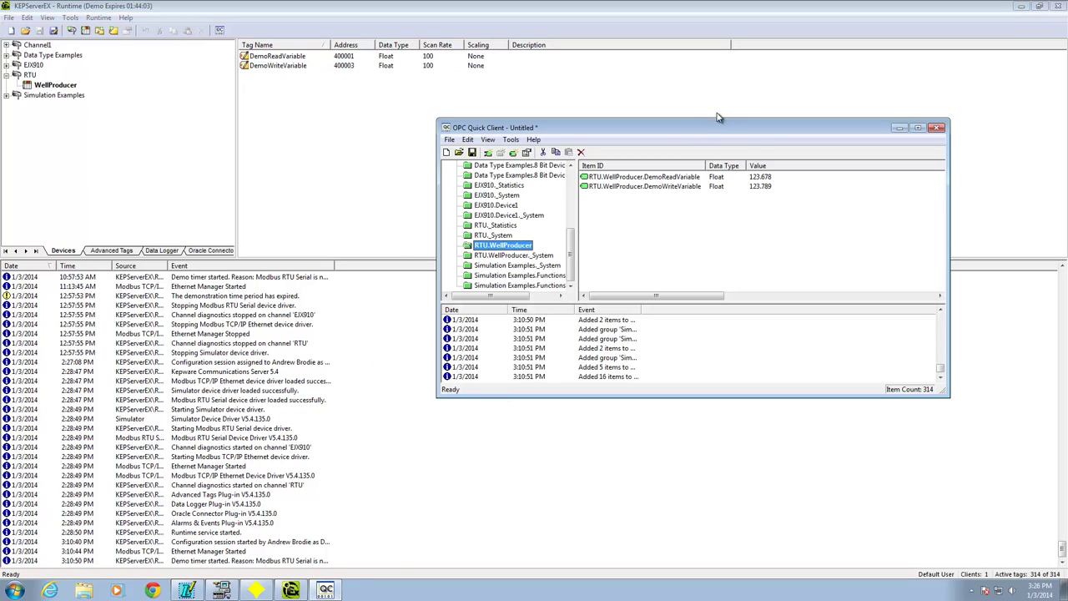
# - Arrange OPC Quick Client and a restored, narrower Logic Designer window side by side so the tag values and watched variables are both visible
pyautogui.moveTo(572, 253)
pyautogui.mouseDown()
pyautogui.moveTo(579, 185)
pyautogui.moveTo(578, 260)
pyautogui.mouseUp()
pyautogui.click(187, 591)
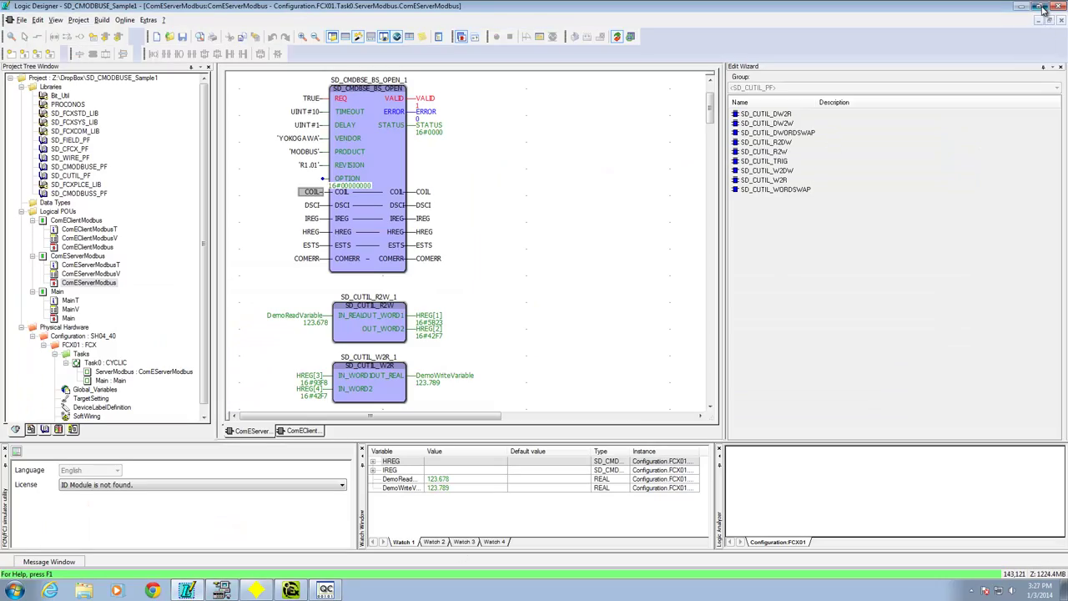
pyautogui.click(1039, 6)
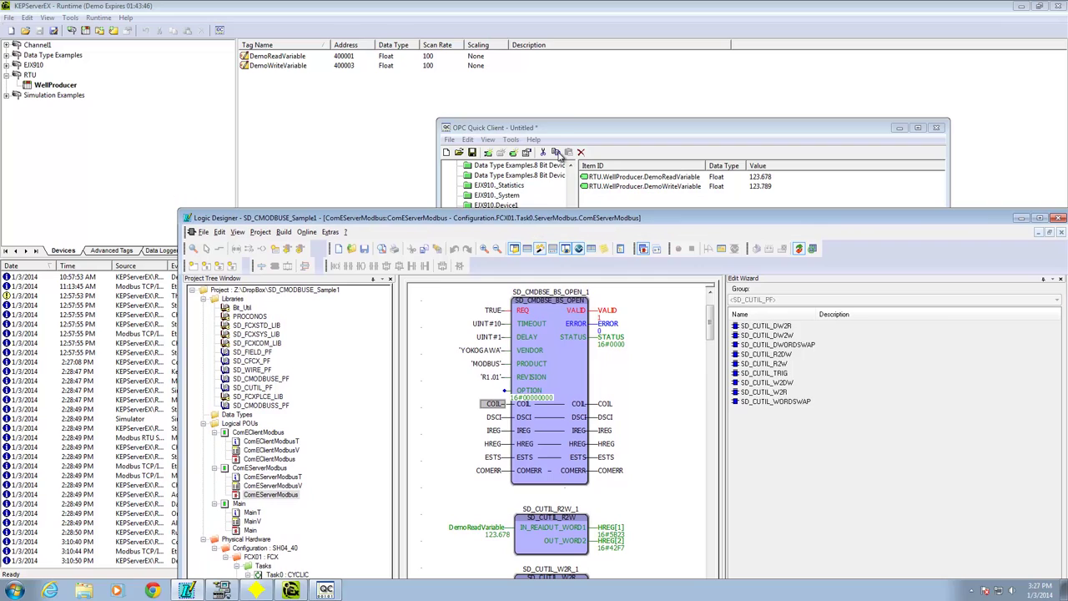
pyautogui.click(561, 156)
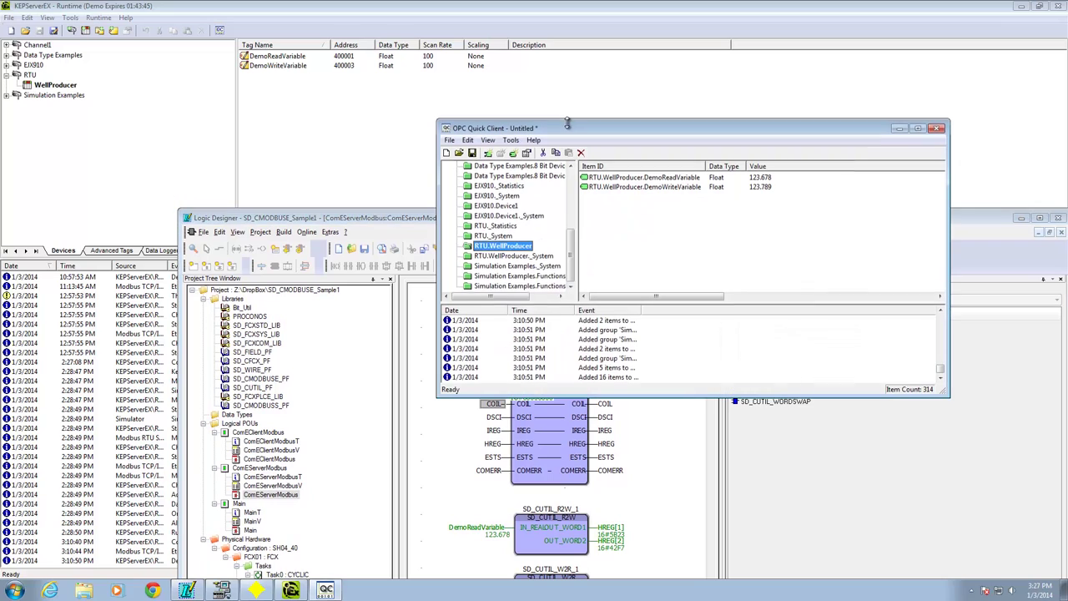
pyautogui.moveTo(576, 130); pyautogui.dragTo(168, 28)
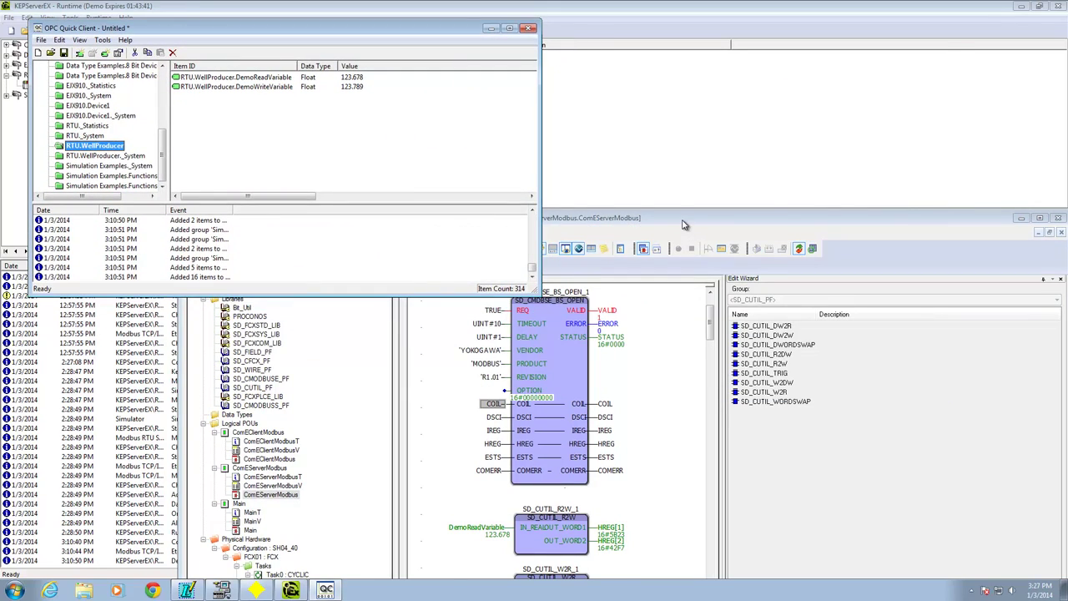
pyautogui.moveTo(681, 220); pyautogui.dragTo(820, 47)
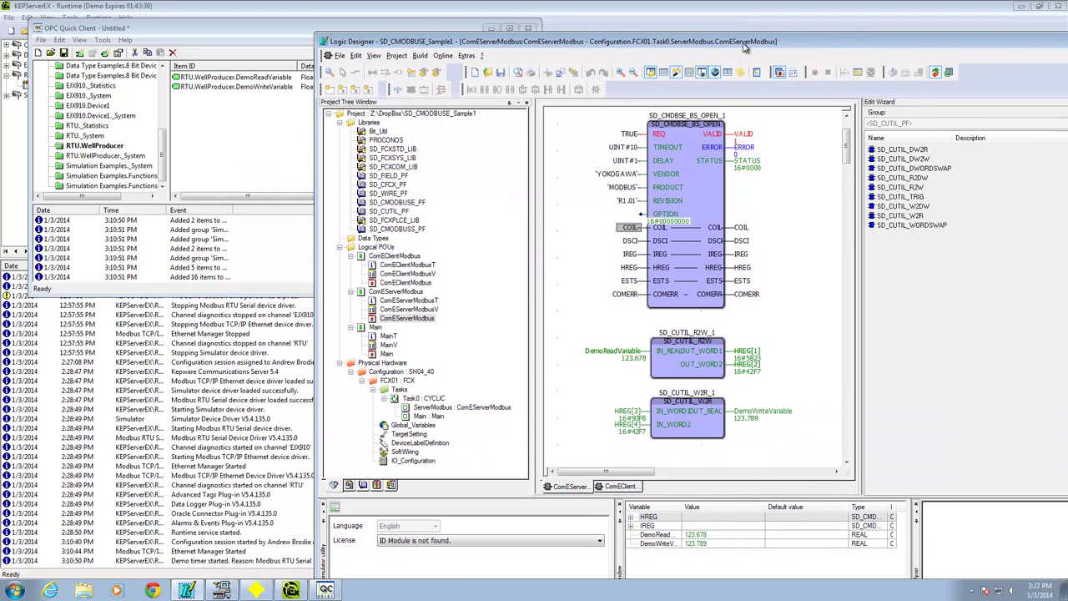
pyautogui.moveTo(331, 194); pyautogui.dragTo(480, 195)
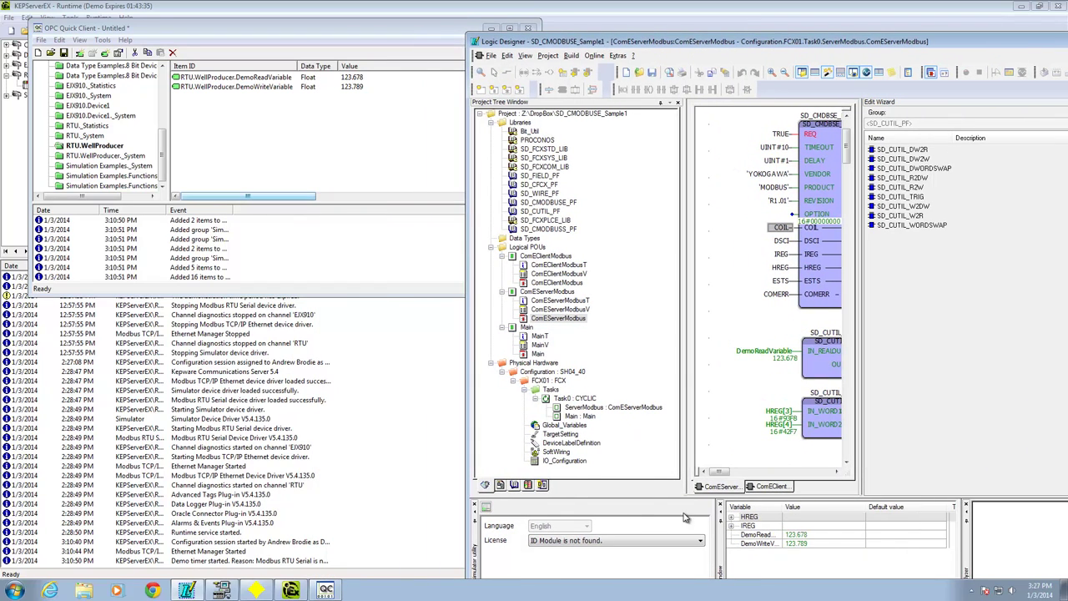
# - In Logic Designer, overwrite the watched DemoReadVariable with 55.123, keeping the debug dialog clear of the OPC tag list
pyautogui.doubleClick(804, 539)
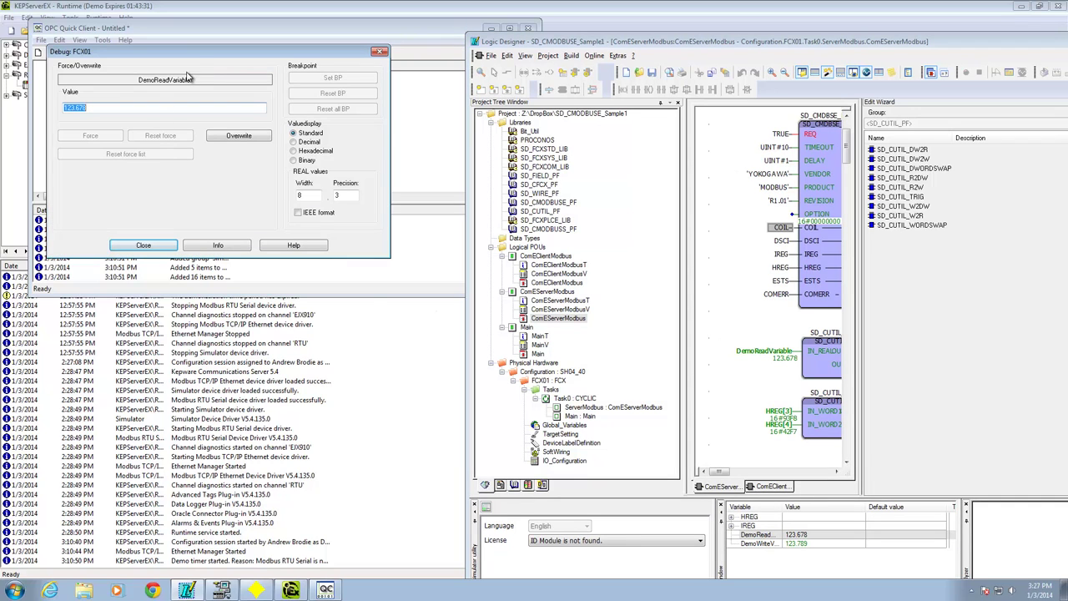
pyautogui.moveTo(197, 53); pyautogui.dragTo(264, 338)
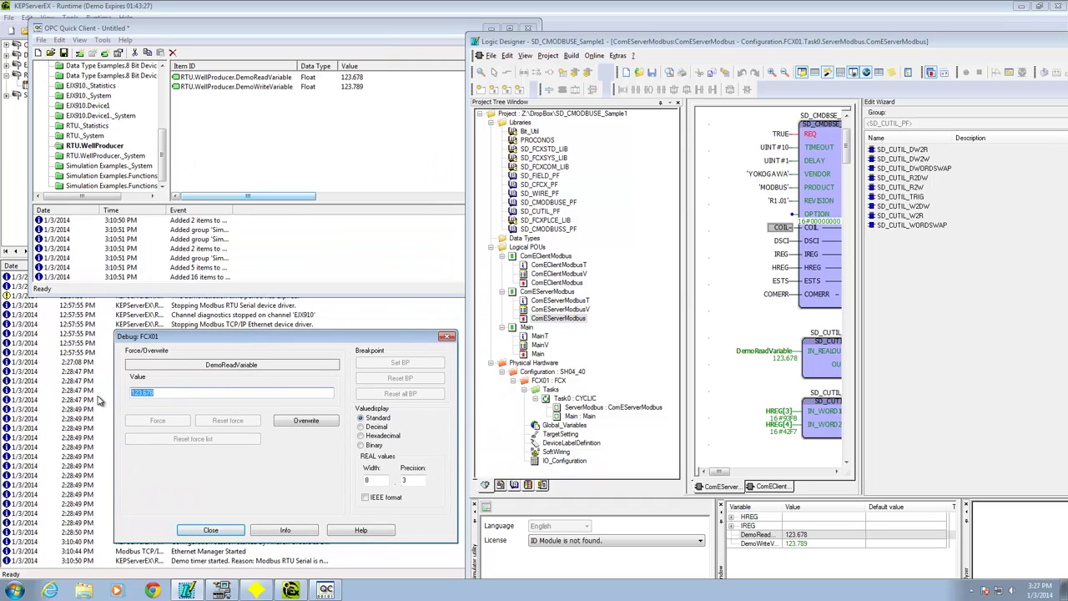
pyautogui.write('55.123')
pyautogui.click(306, 422)
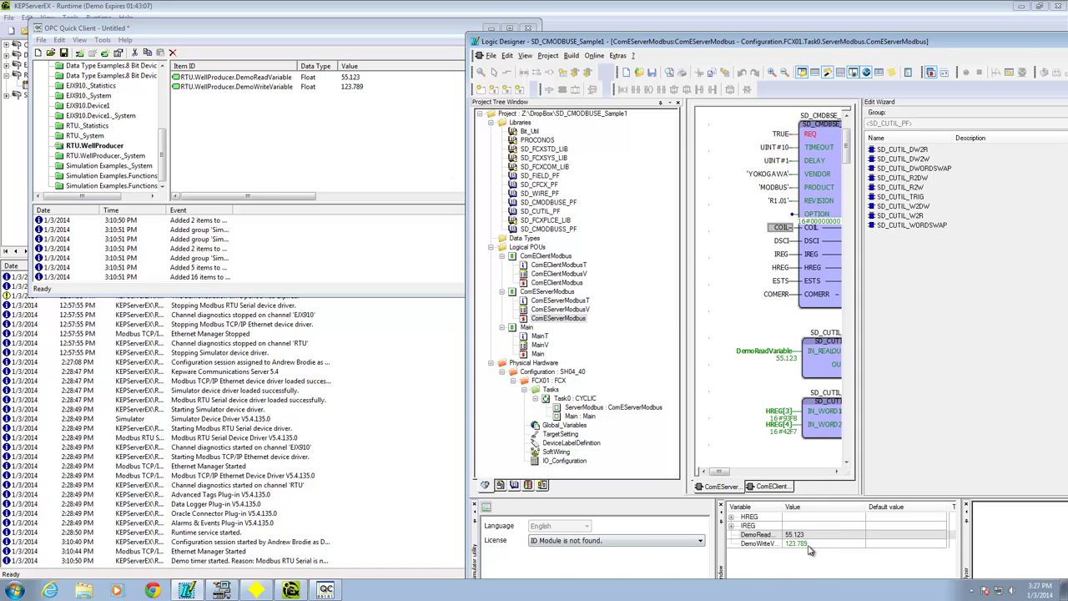
# - In OPC Quick Client, synchronously write 456.678 to RTU.WellProducer.DemoWriteVariable, and check the SD_CUTIL_W2R_1 output in Logic Designer
pyautogui.doubleClick(352, 90)
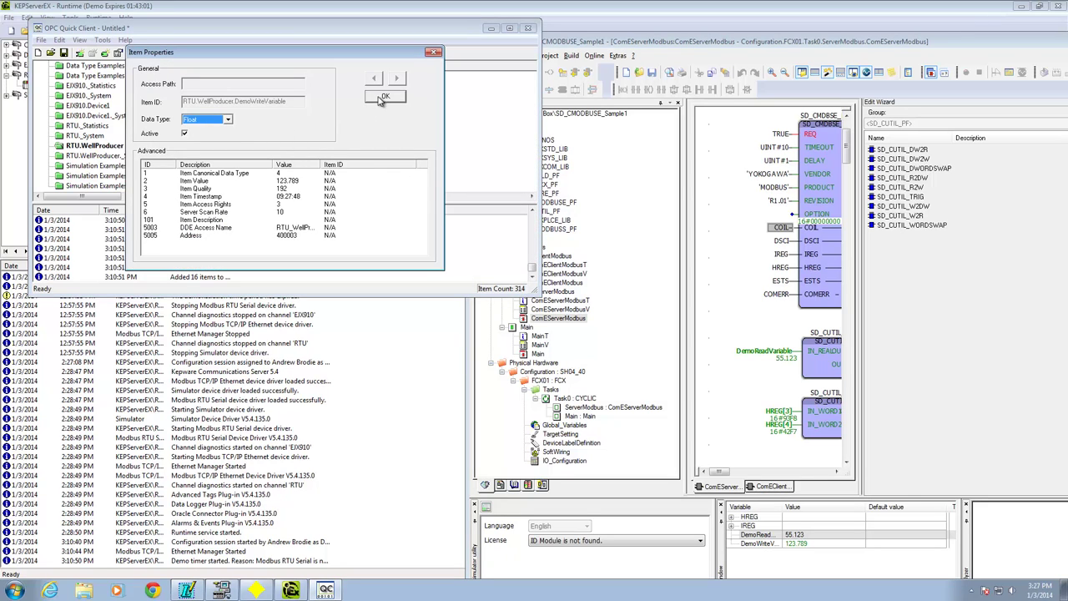
pyautogui.click(379, 100)
pyautogui.rightClick(352, 92)
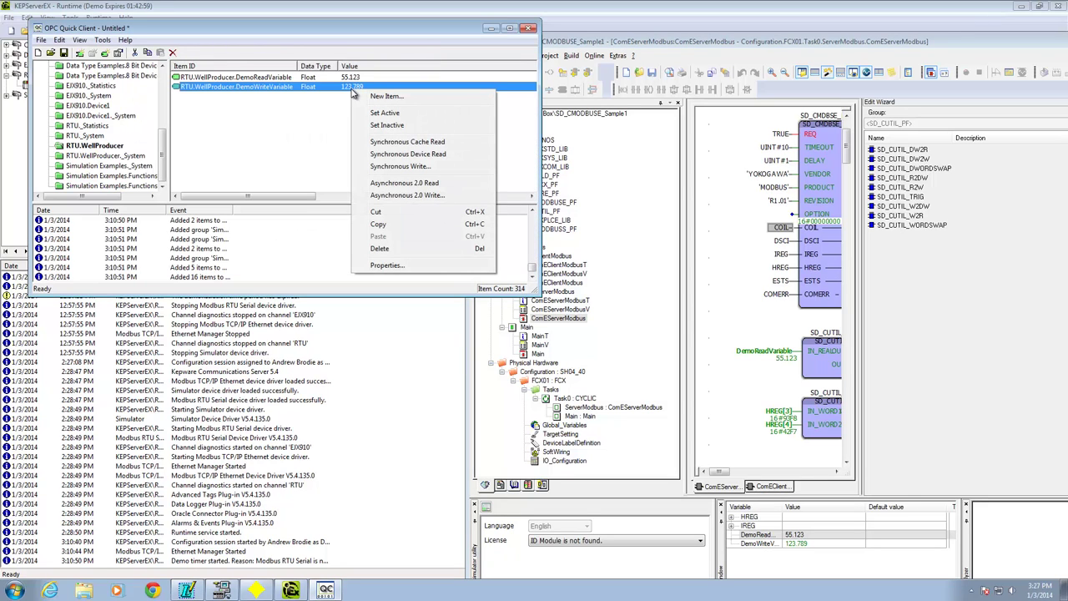
pyautogui.click(399, 166)
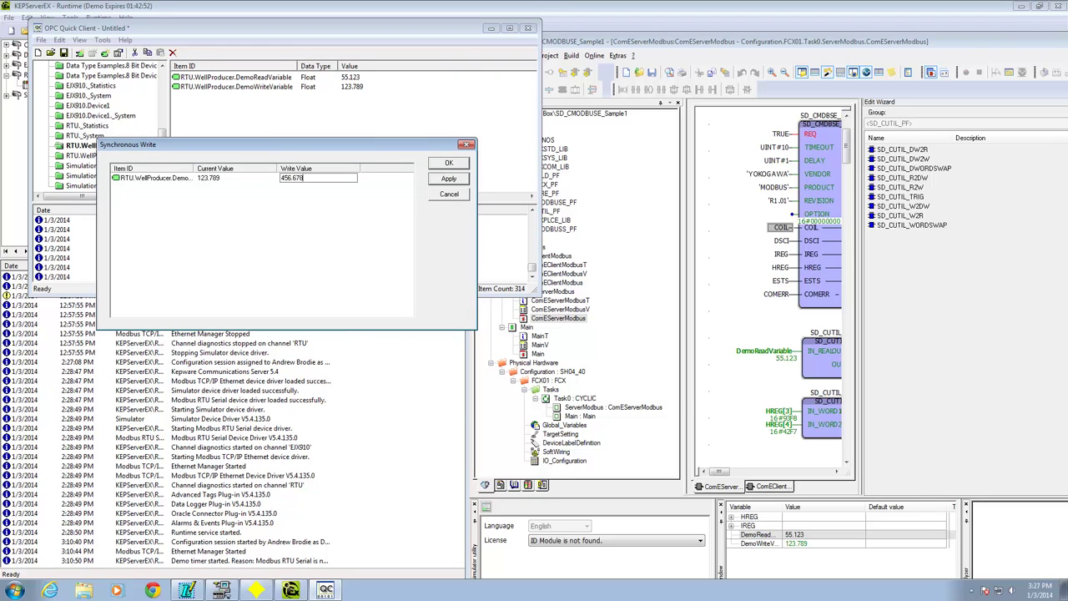
pyautogui.click(452, 179)
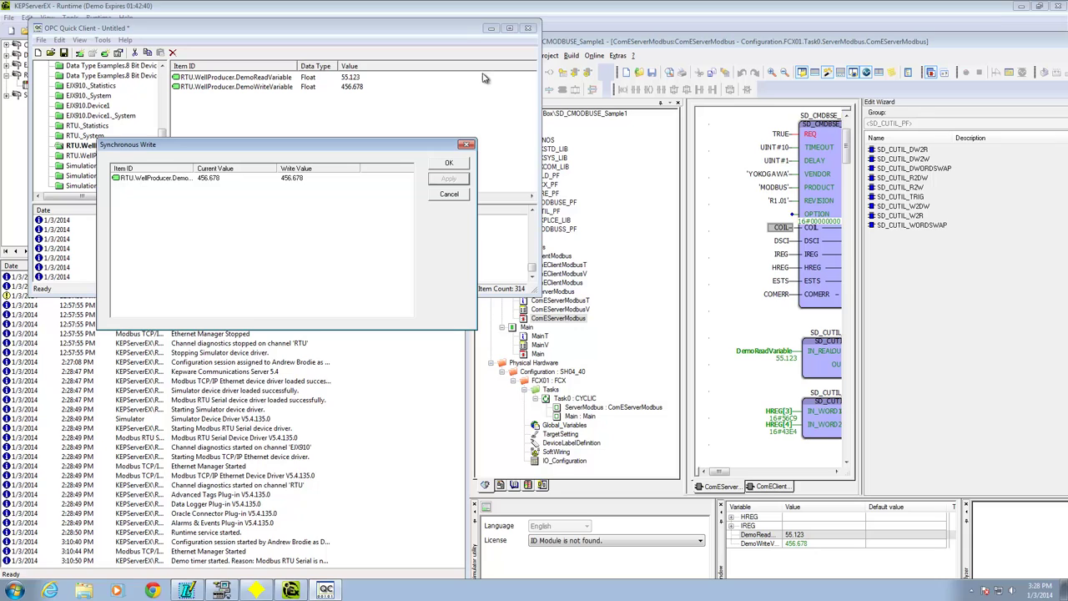
pyautogui.click(457, 164)
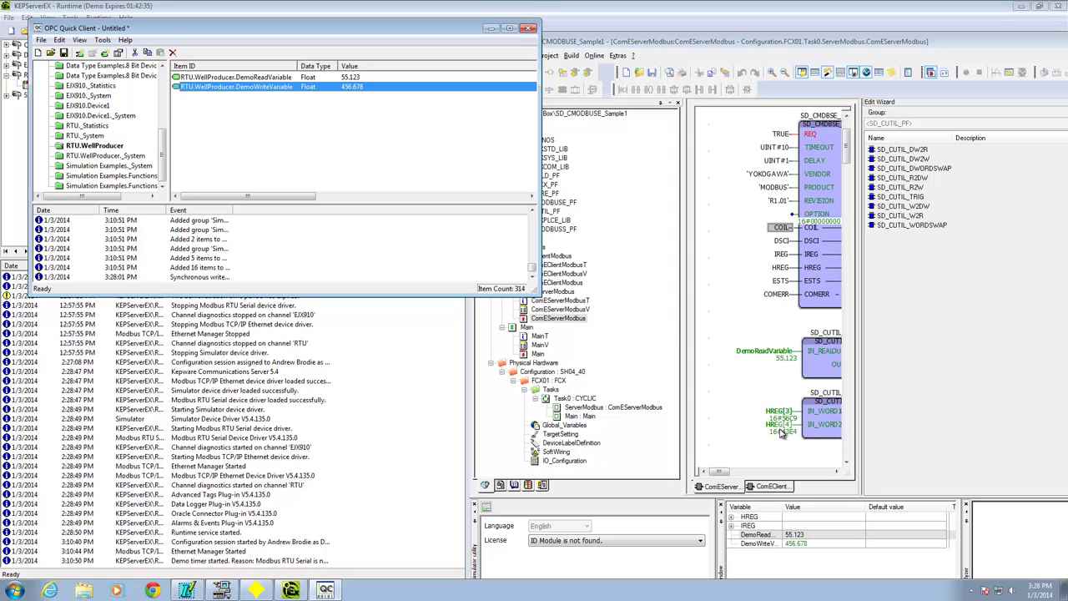
pyautogui.moveTo(718, 473); pyautogui.dragTo(732, 474)
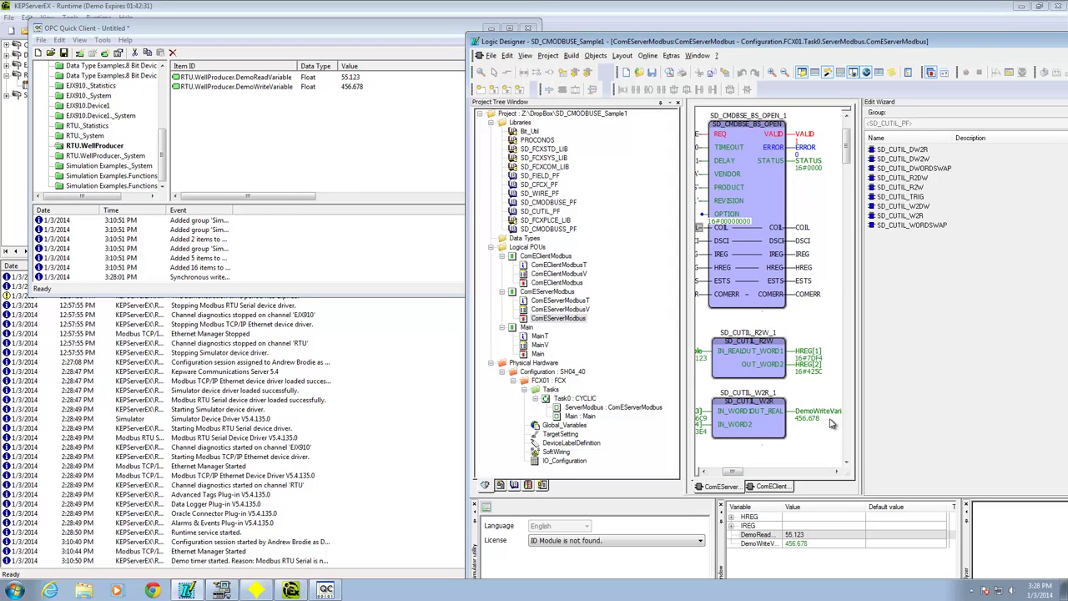
pyautogui.moveTo(740, 474); pyautogui.dragTo(747, 475)
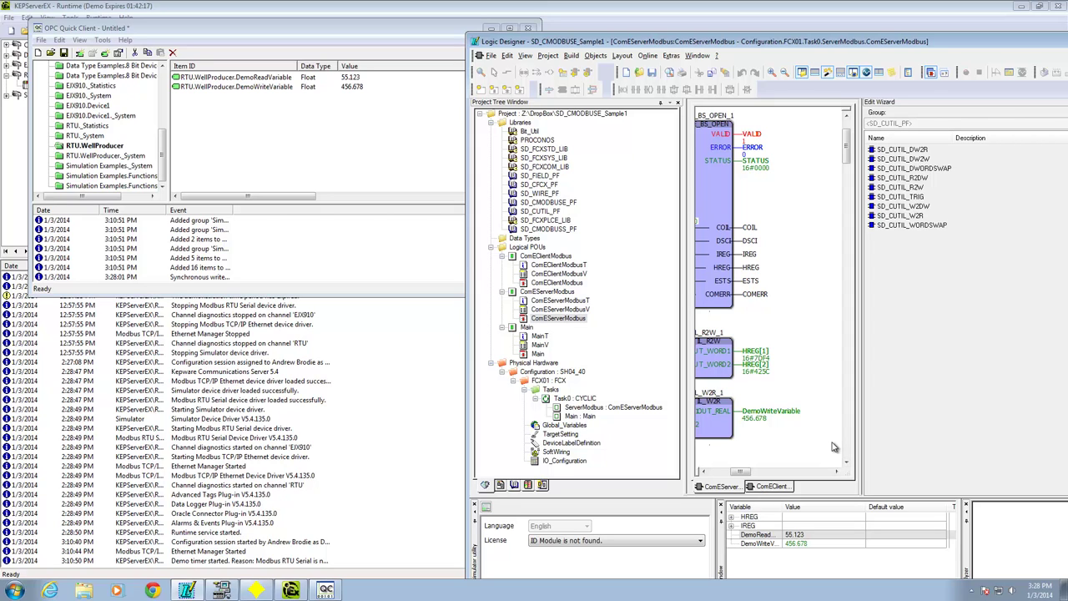
# - Switch to Y-View Configuration Software and review PLC1's communication, detail, target and Modbus format settings, including the holding register formats
pyautogui.click(256, 591)
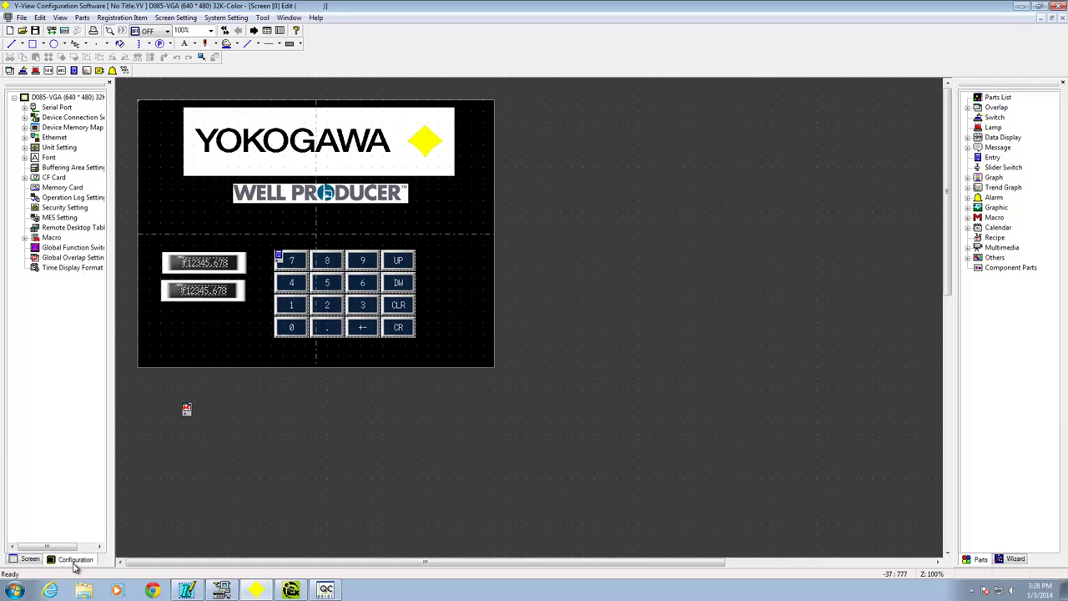
pyautogui.doubleClick(67, 121)
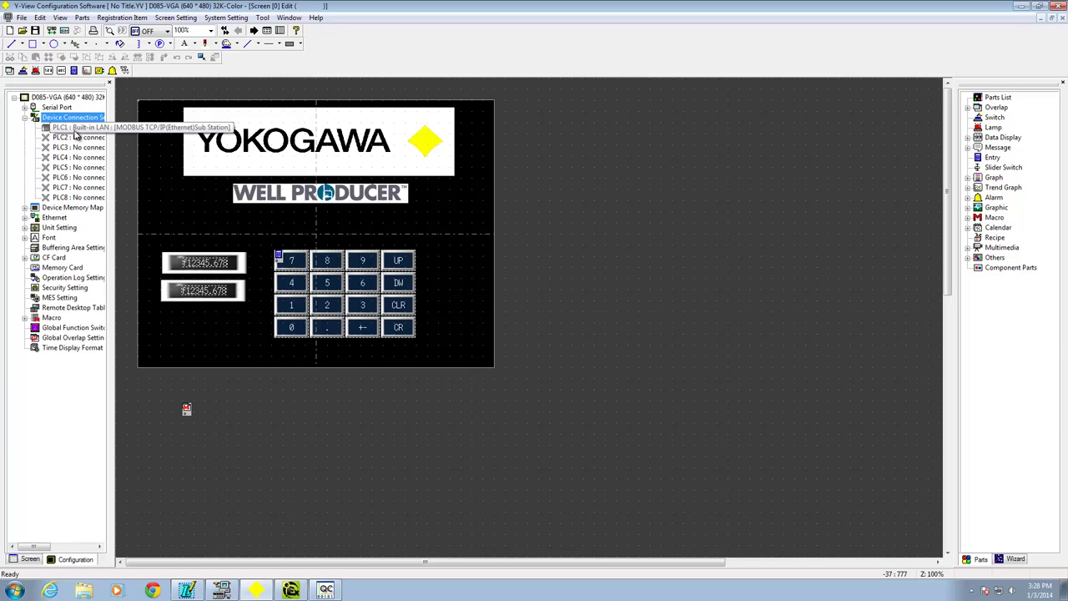
pyautogui.doubleClick(71, 133)
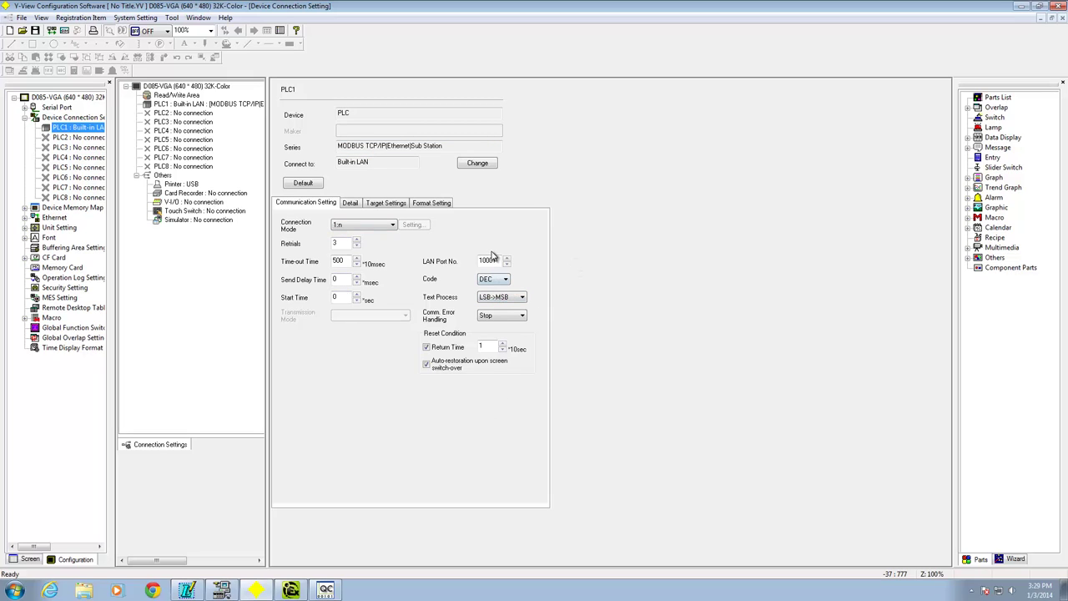
pyautogui.click(352, 203)
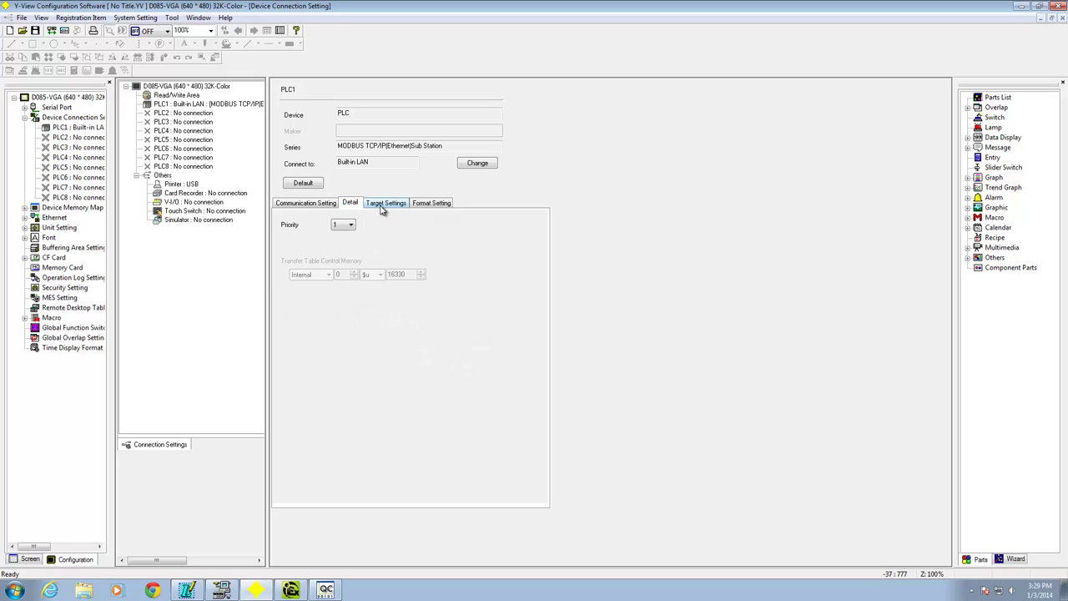
pyautogui.click(382, 209)
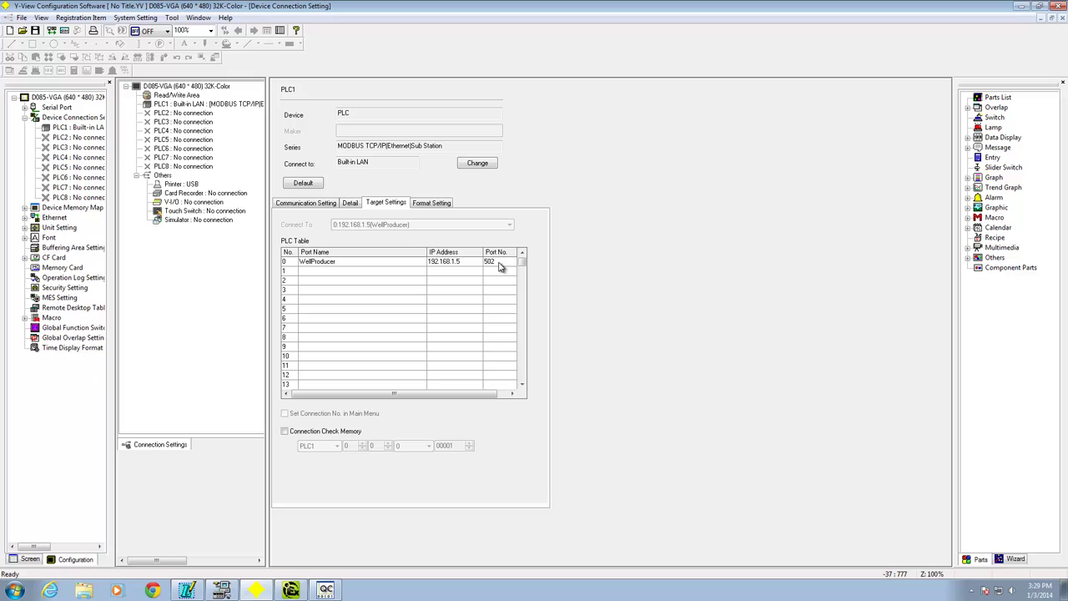
pyautogui.click(440, 205)
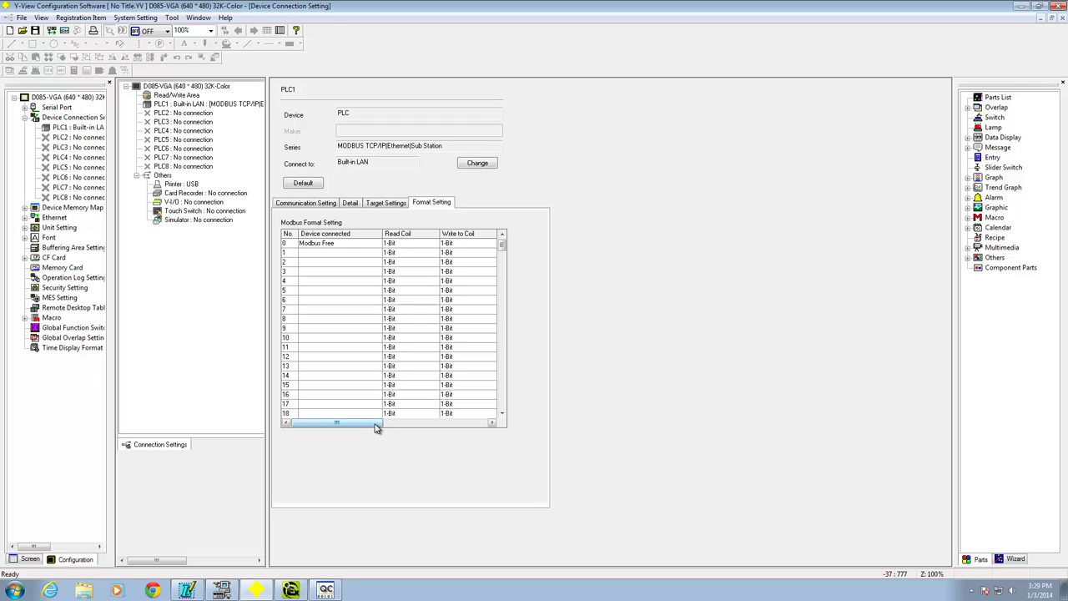
pyautogui.moveTo(376, 428); pyautogui.dragTo(472, 427)
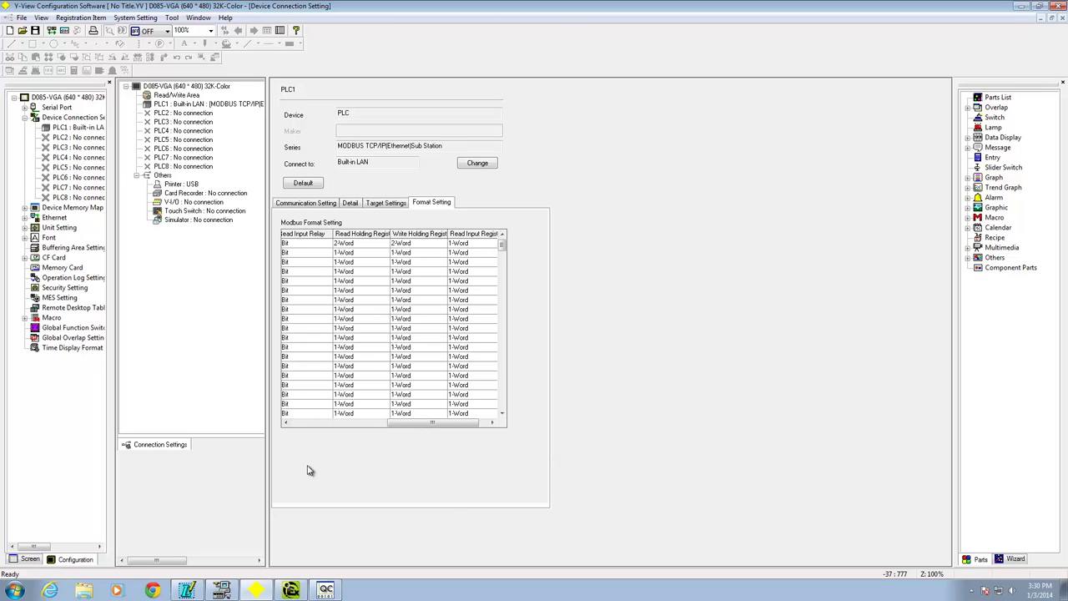
# - Open screen 0 from the project's screen list and expand the Data Display parts category
pyautogui.click(29, 559)
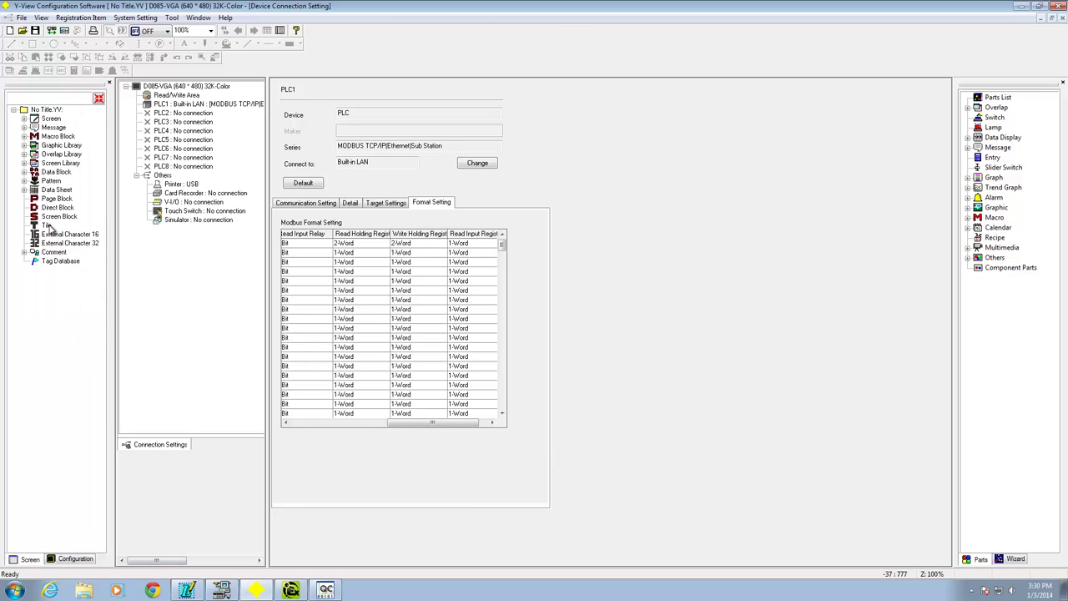
pyautogui.click(24, 120)
pyautogui.click(24, 121)
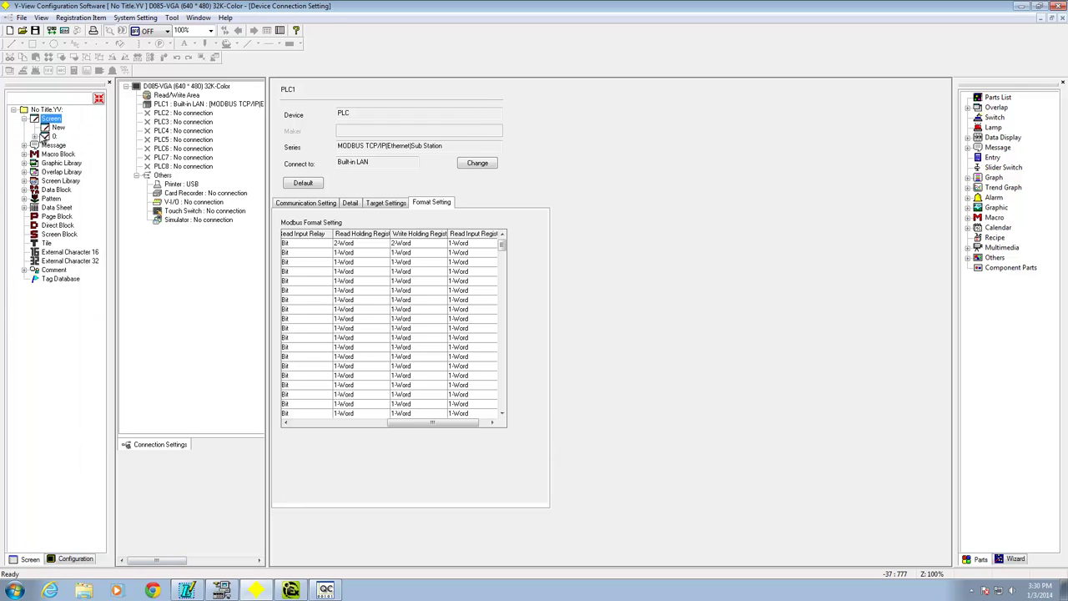
pyautogui.doubleClick(55, 136)
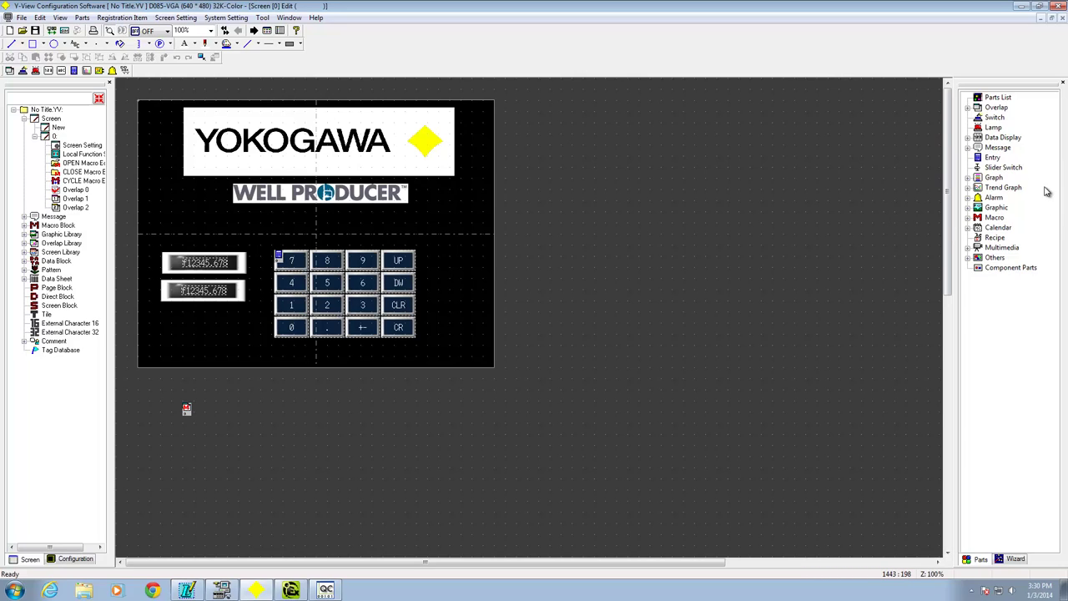
pyautogui.click(970, 139)
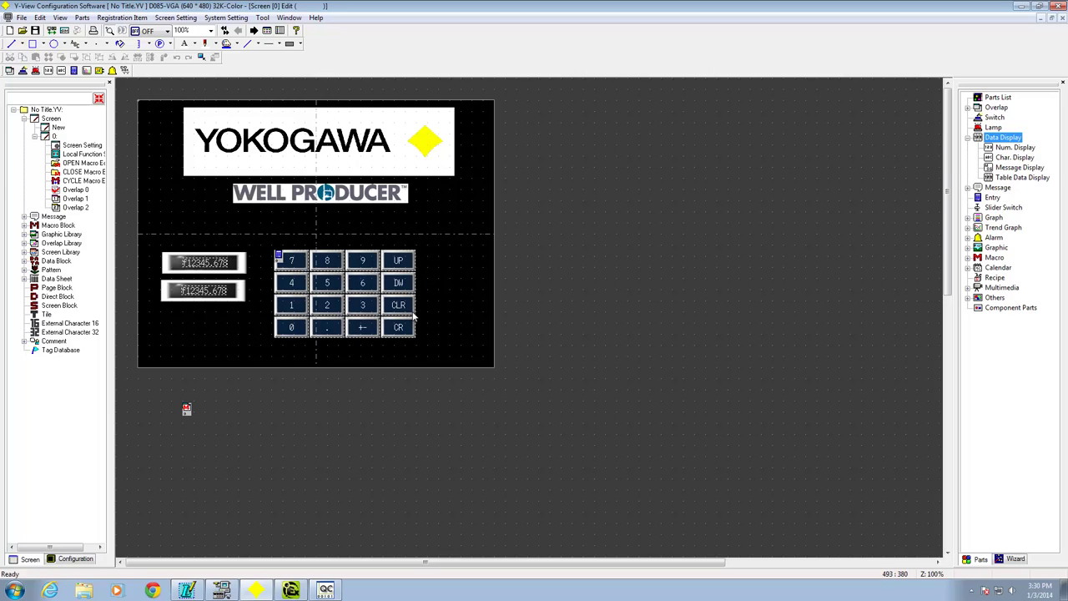
# - Review the upper numeric display's memory address, data length, digits, decimal point and input type
pyautogui.click(240, 266)
pyautogui.doubleClick(240, 265)
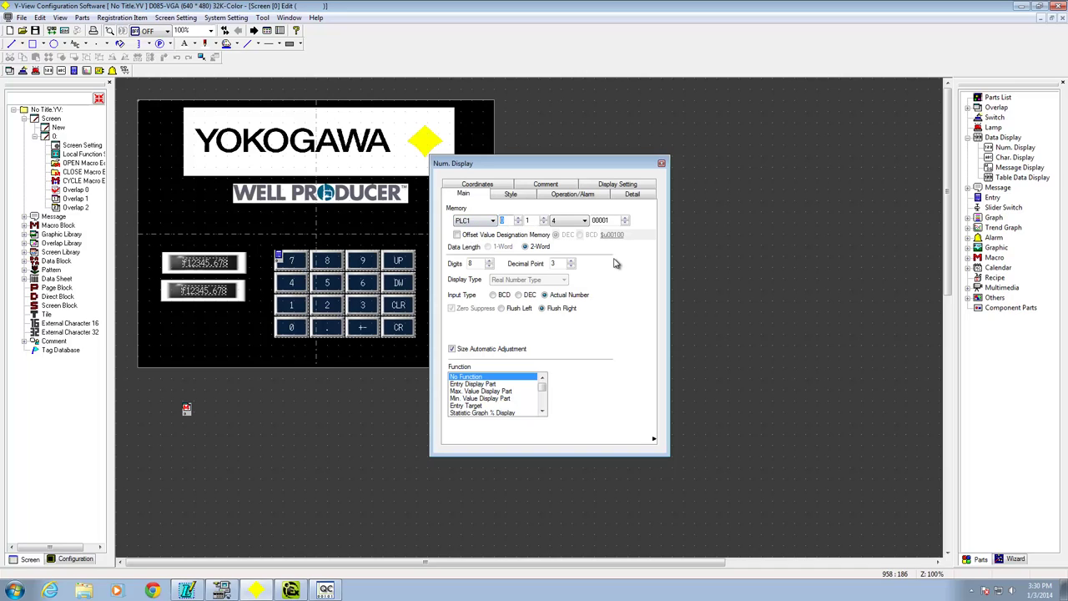
pyautogui.click(529, 220)
pyautogui.press('Tab')
pyautogui.click(538, 253)
pyautogui.click(661, 164)
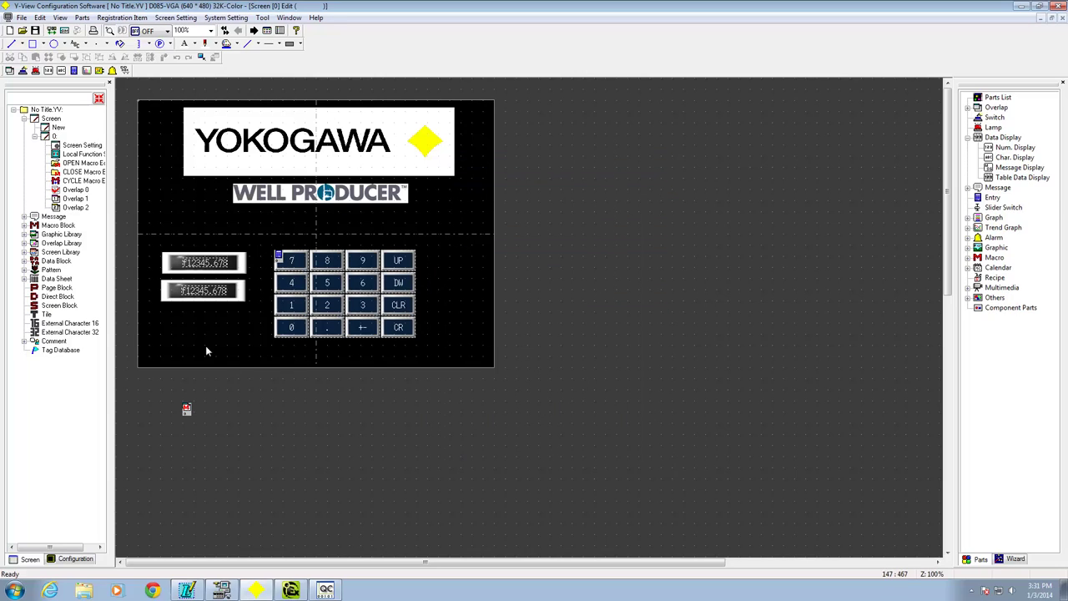
# - Review the lower numeric display's memory and Entry Target function, and check the keypad's display settings
pyautogui.doubleClick(238, 297)
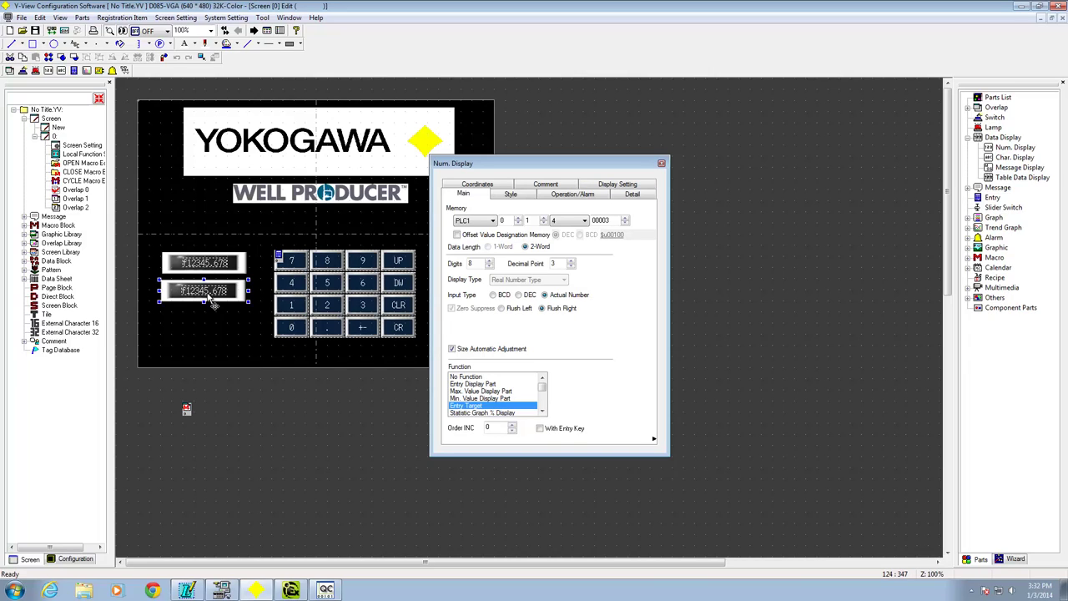
pyautogui.click(662, 164)
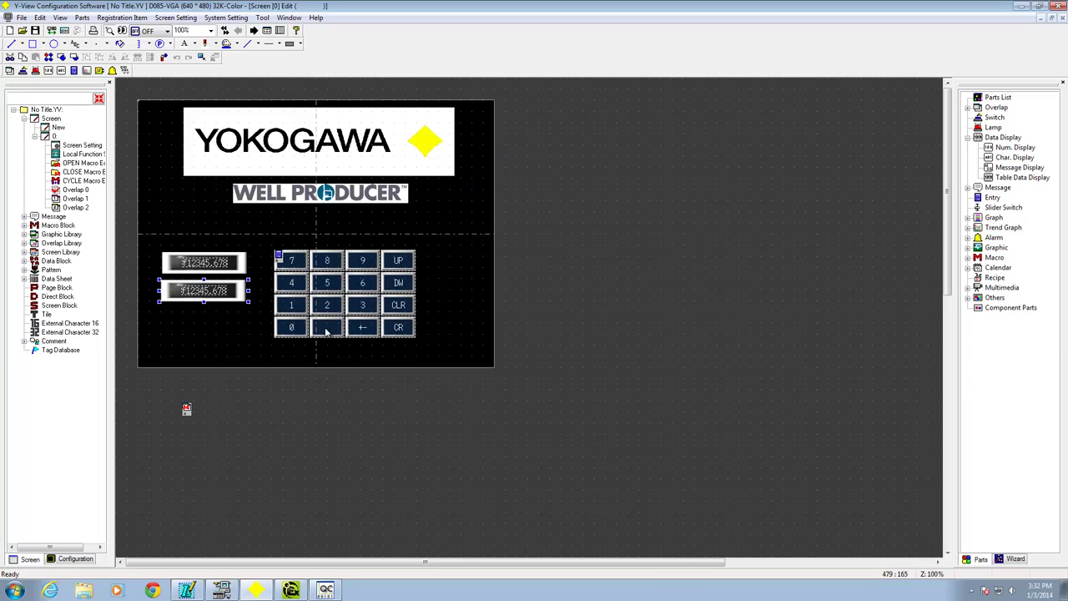
pyautogui.doubleClick(383, 262)
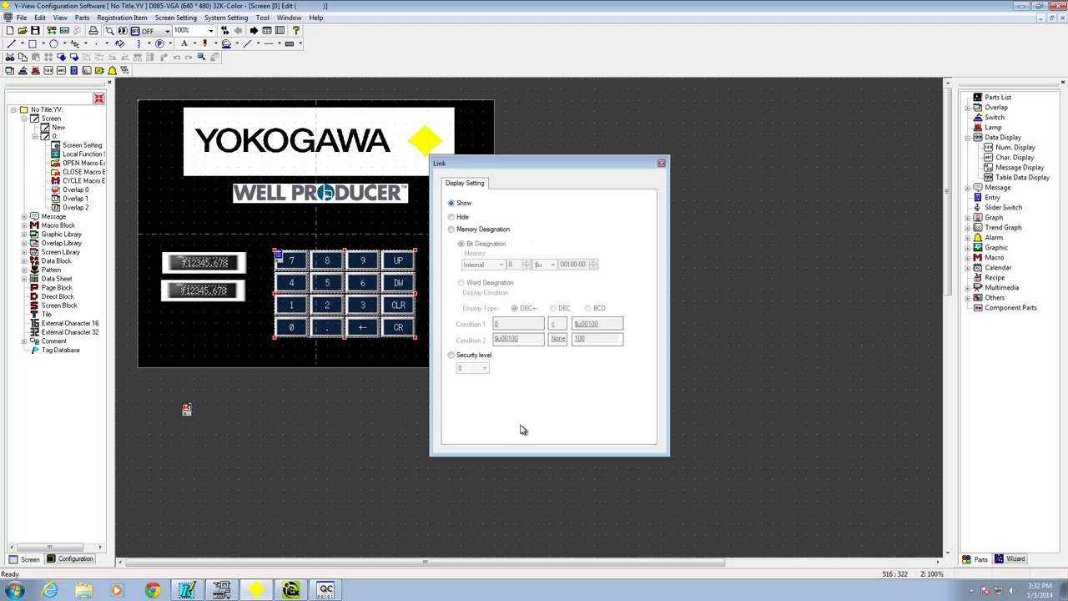
pyautogui.click(662, 163)
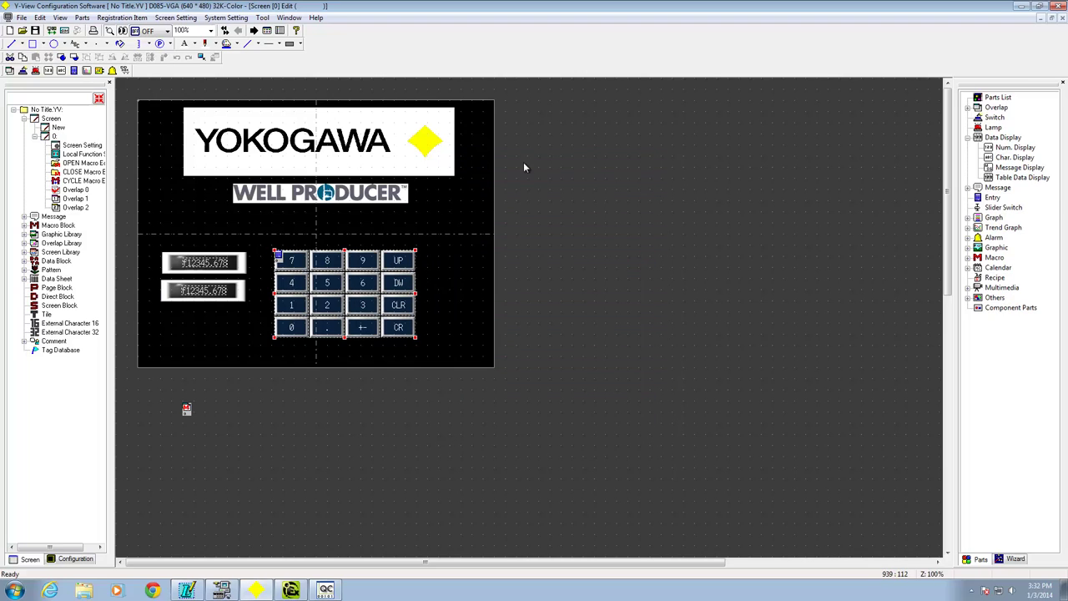
# - Check the transfer's Ethernet port and IP address settings, and transfer the screen data from the PC to the display
pyautogui.click(21, 18)
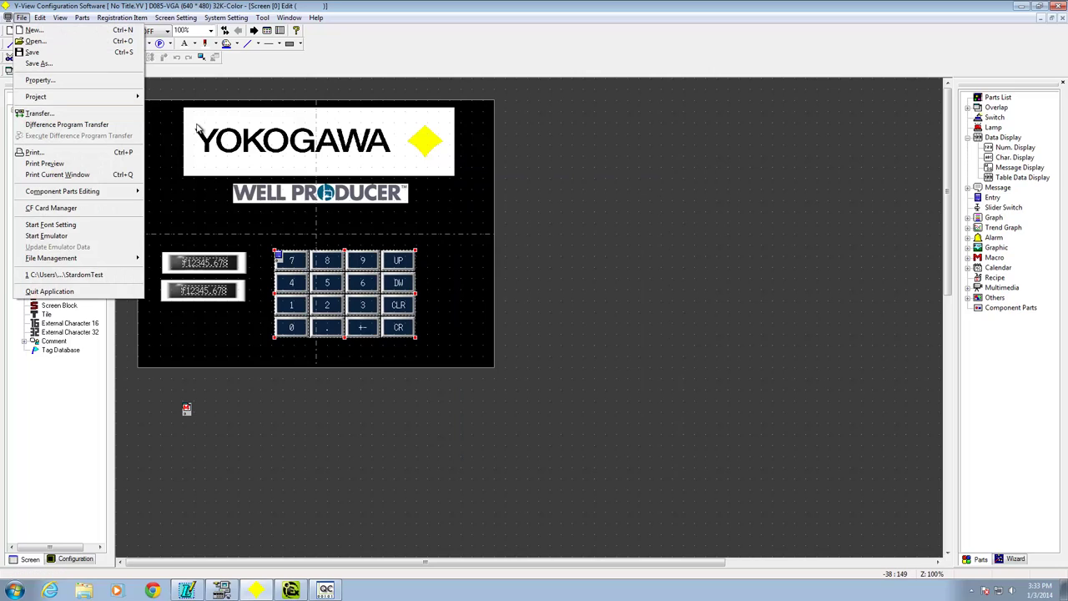
pyautogui.click(86, 115)
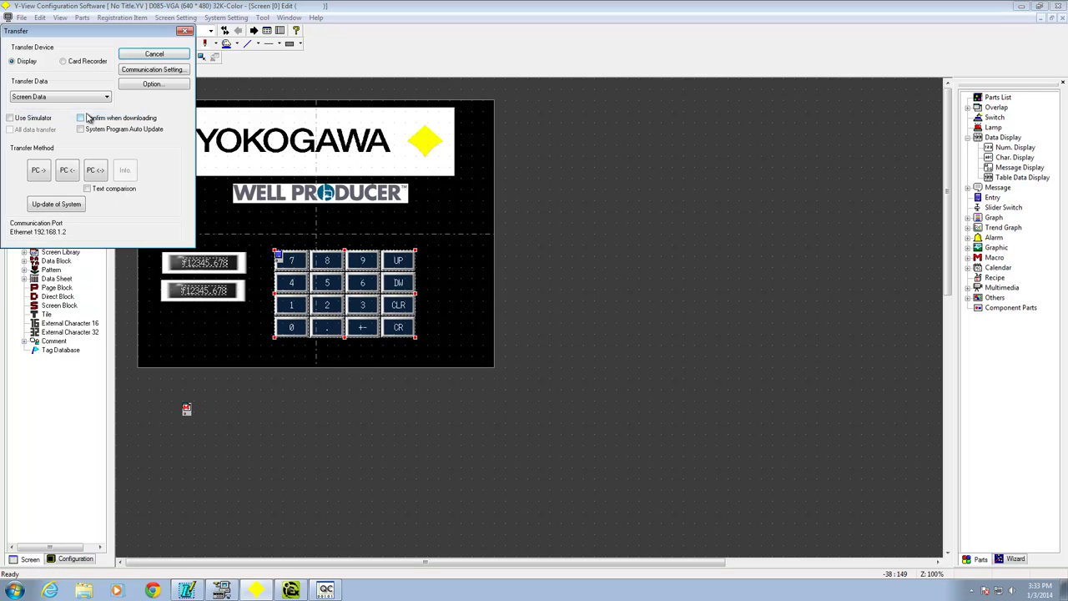
pyautogui.click(152, 70)
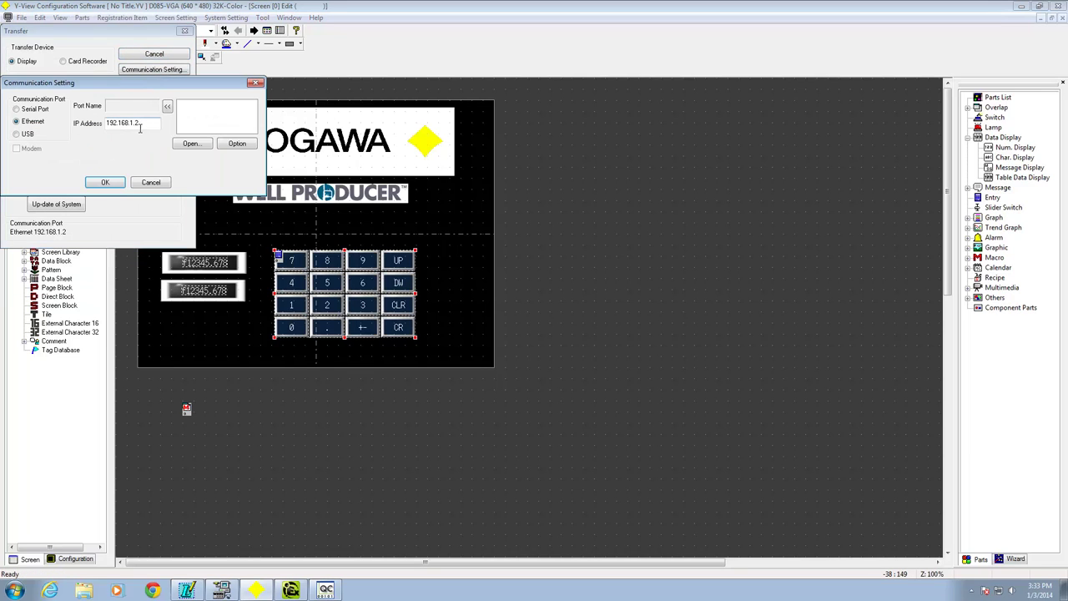
pyautogui.moveTo(142, 124); pyautogui.dragTo(98, 125)
pyautogui.click(106, 183)
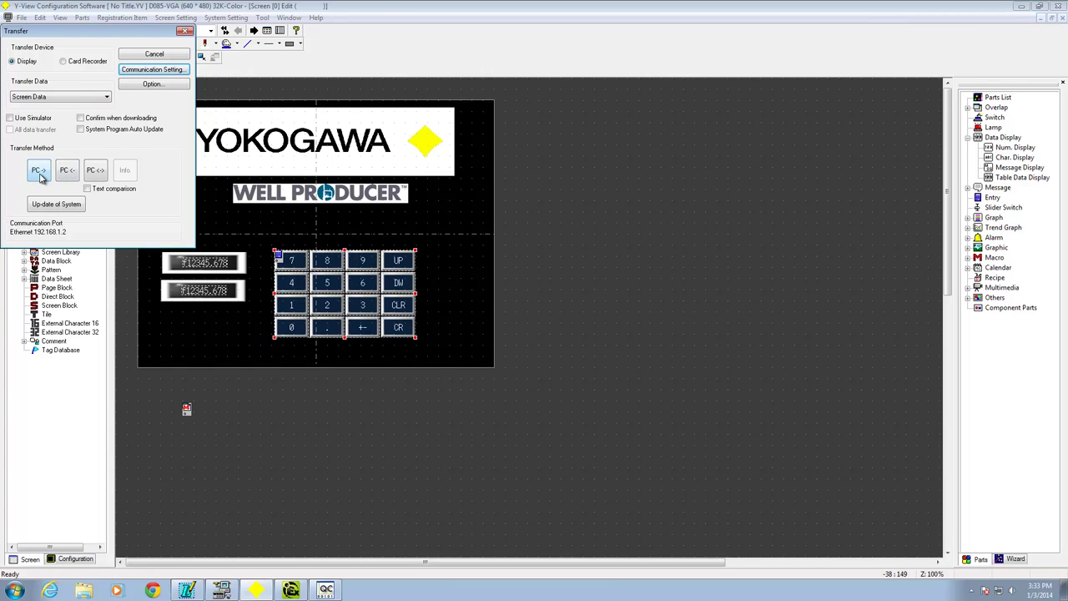
pyautogui.click(40, 173)
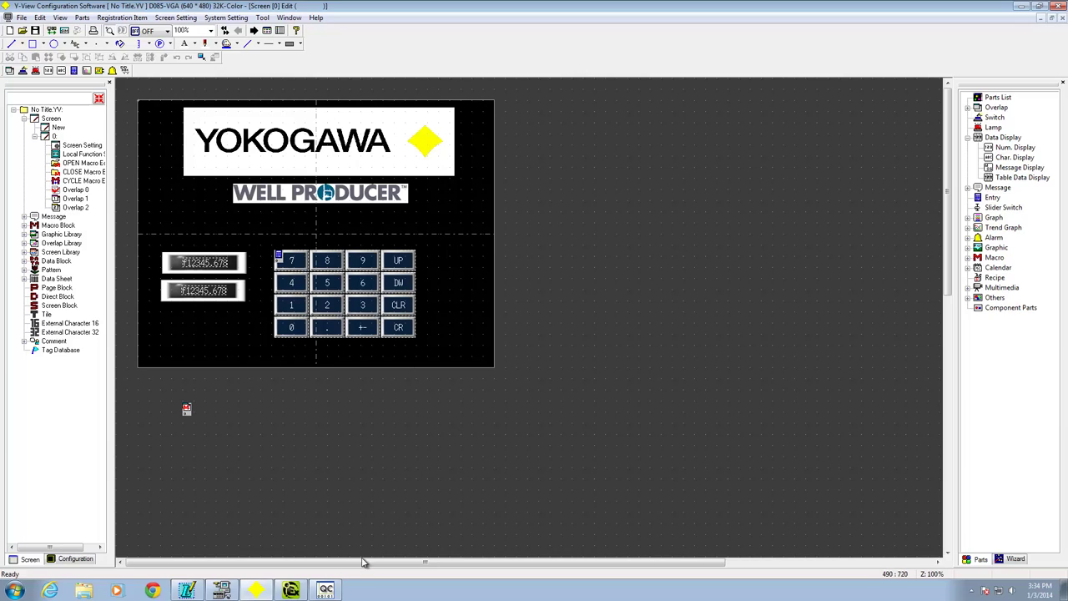
# - Switch to Logic Designer and select DemoWriteVariable in the watch list to check its value
pyautogui.moveTo(191, 593)
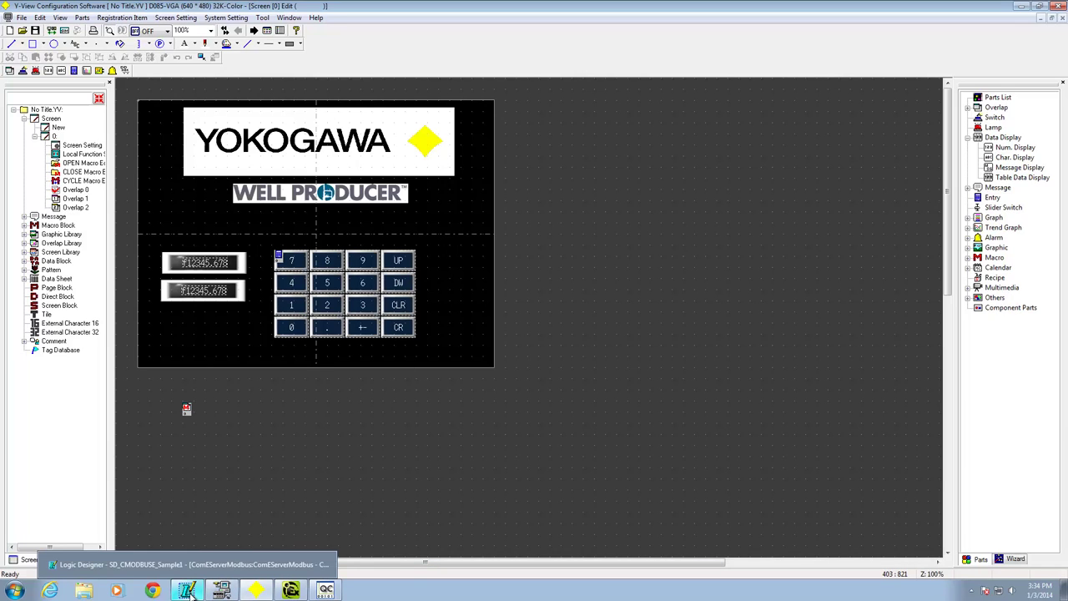
pyautogui.click(191, 591)
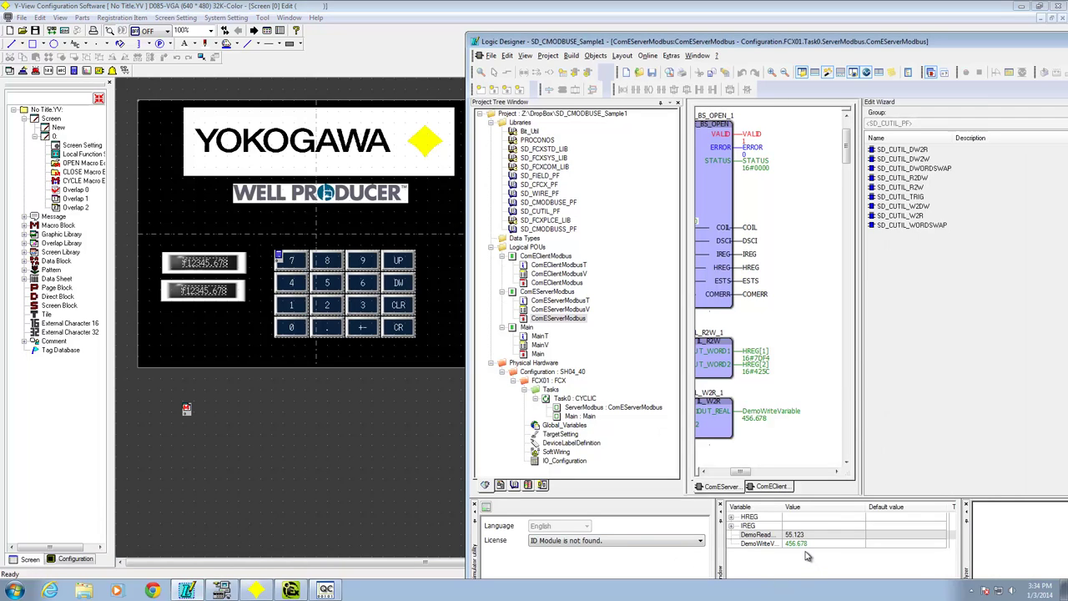
pyautogui.click(812, 546)
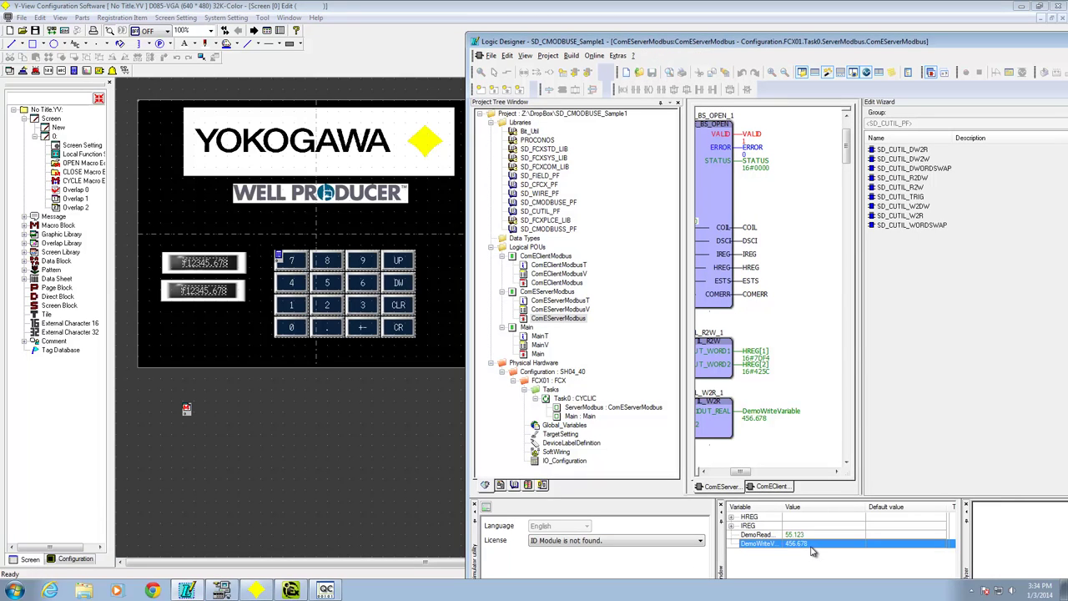